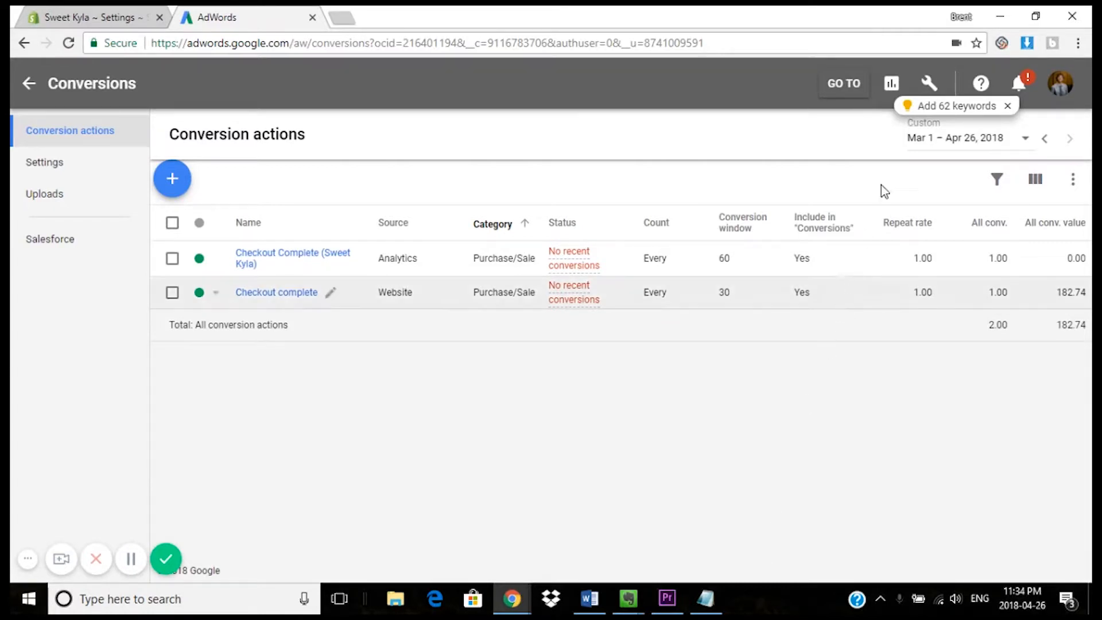
click(930, 87)
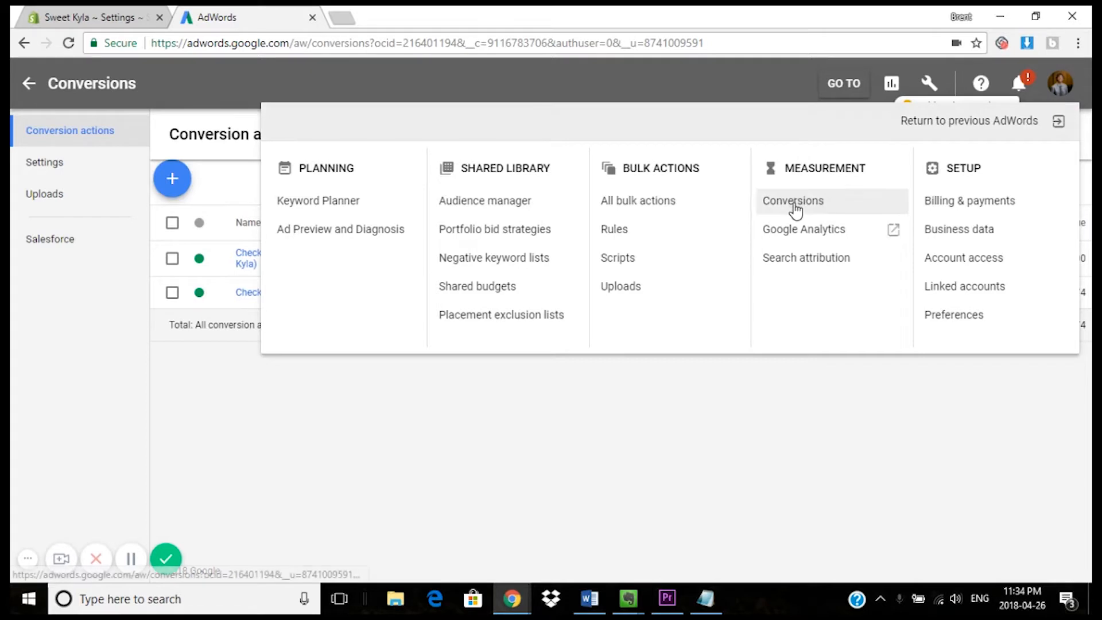
click(637, 425)
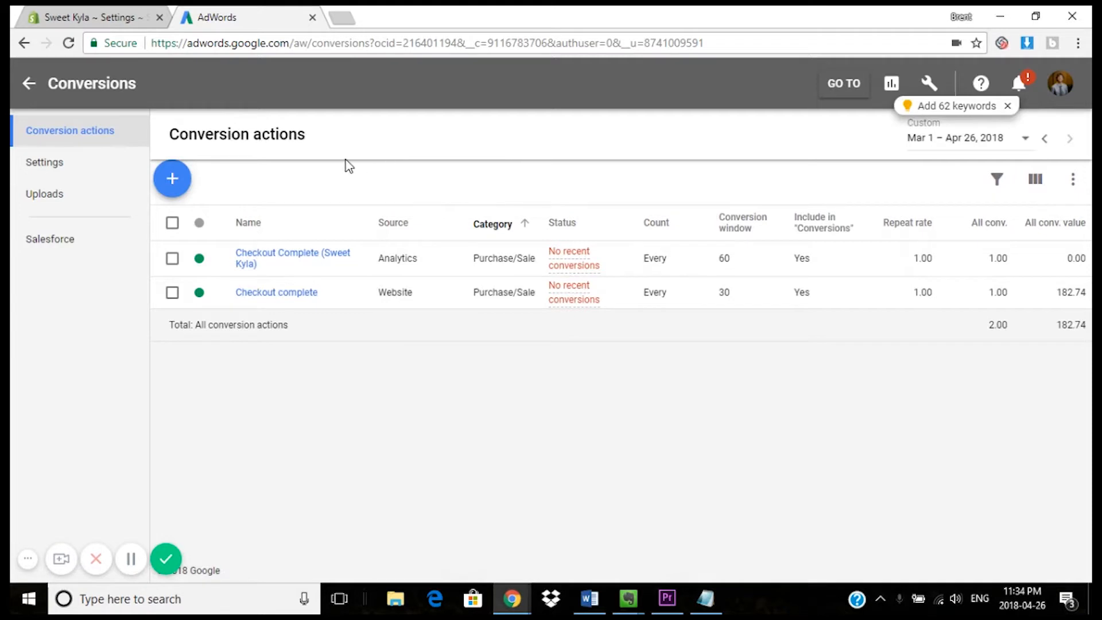
- Start a new website conversion action and name it "Checkout"
click(174, 180)
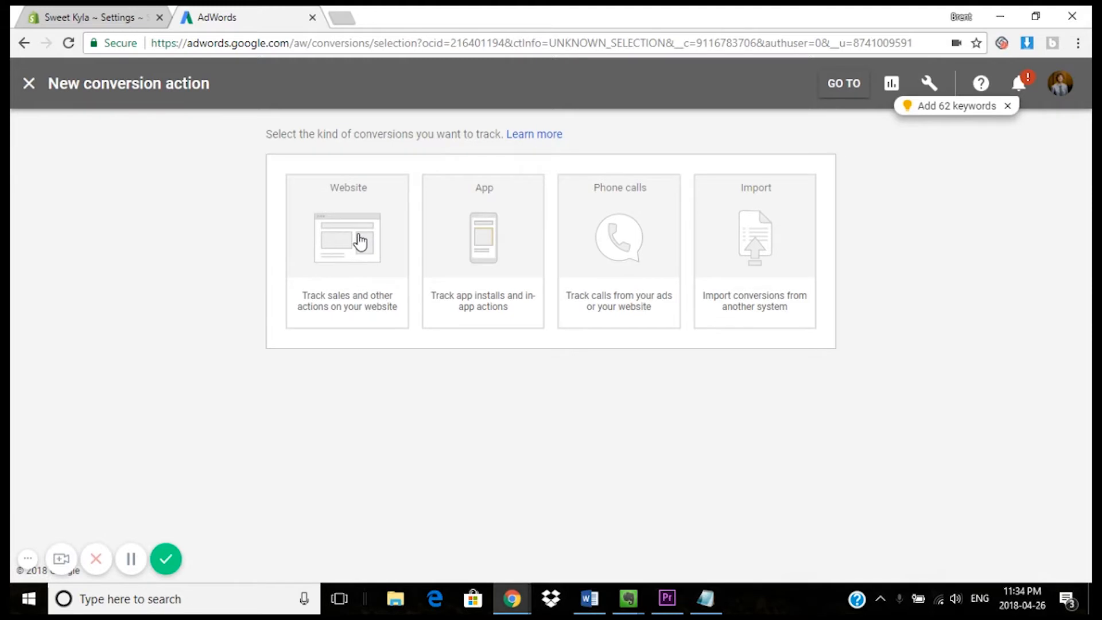
click(360, 242)
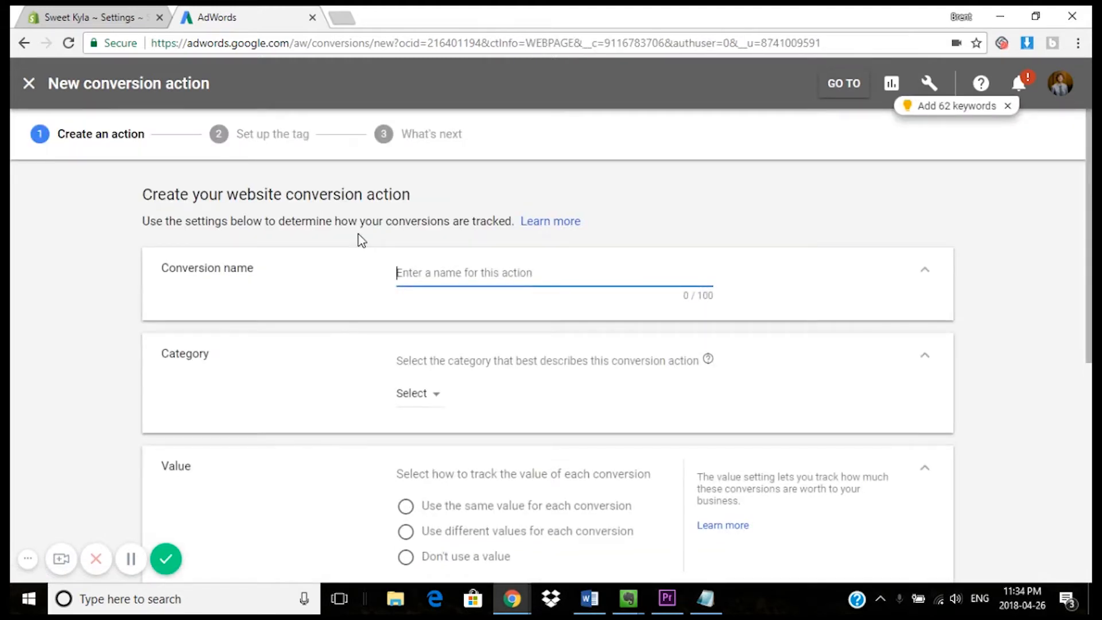
text(Che)
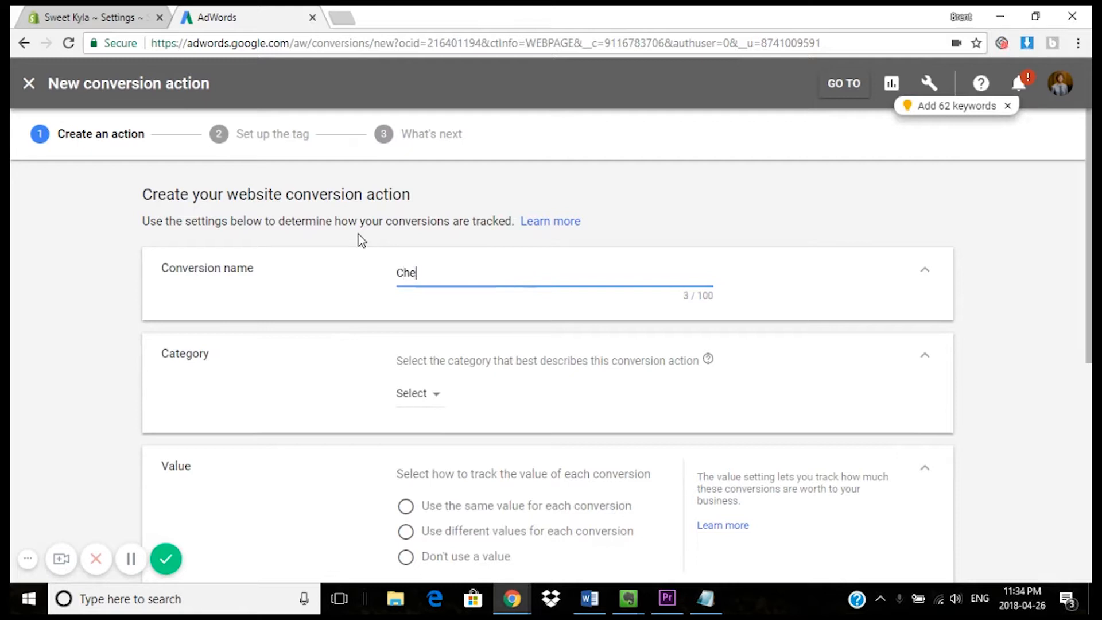
text(ckout)
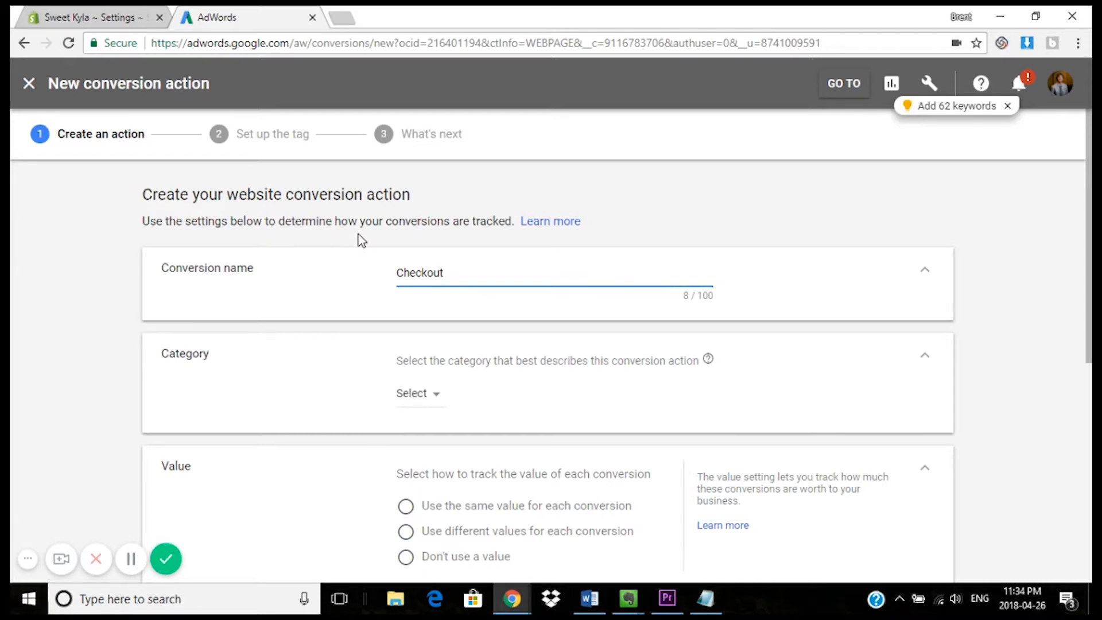
- Set the conversion category to Purchase/Sale and choose to use different values for each conversion
scroll(361, 241, down, 2)
click(428, 290)
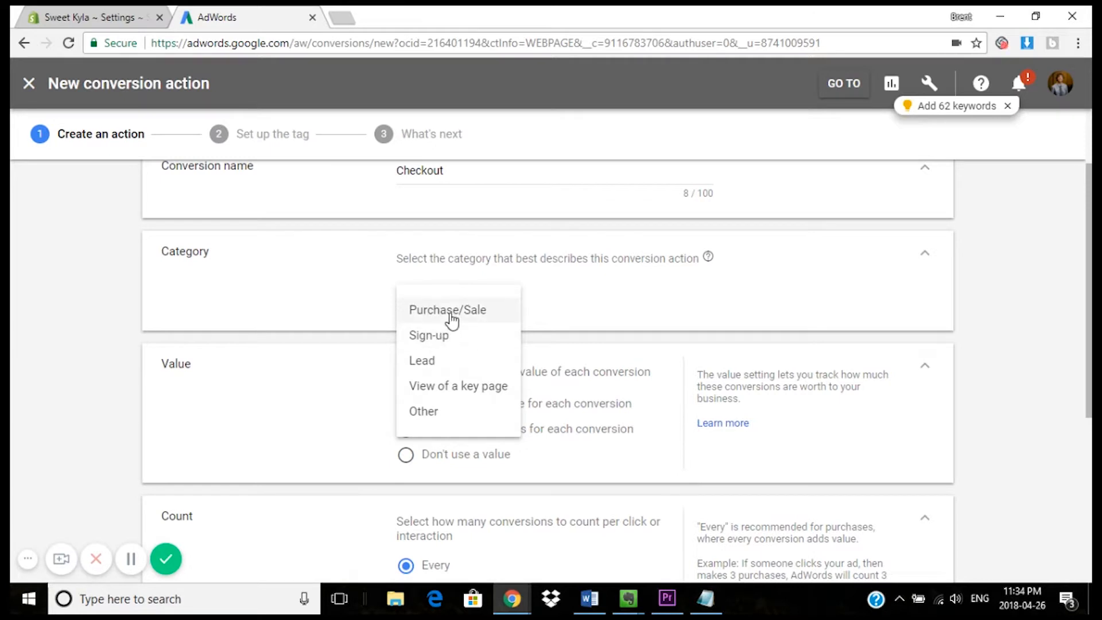
click(452, 316)
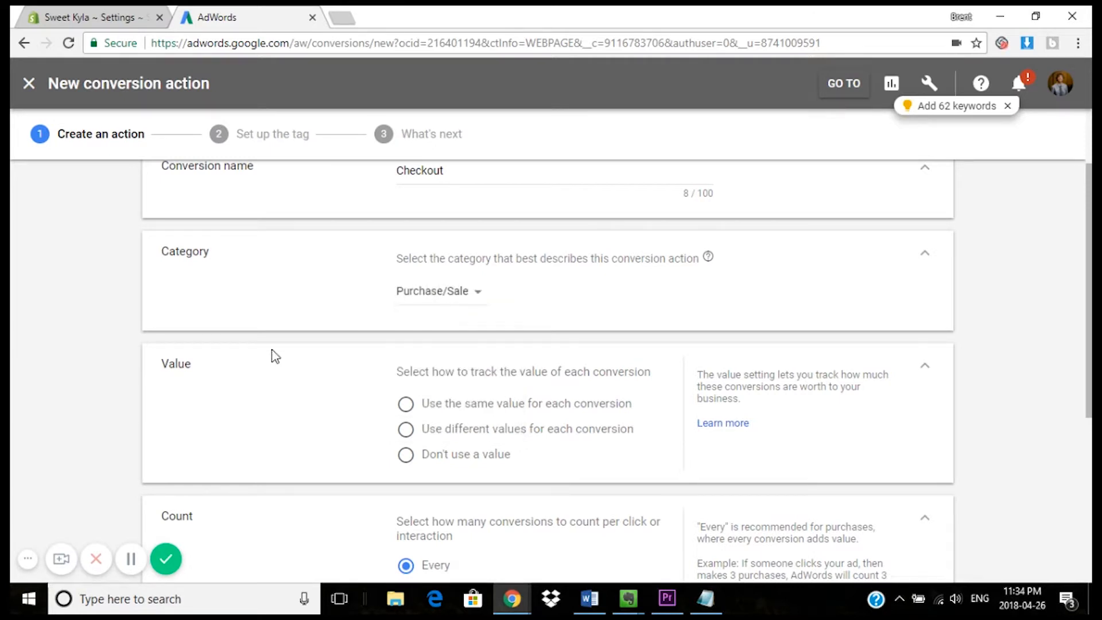
scroll(271, 356, down, 1)
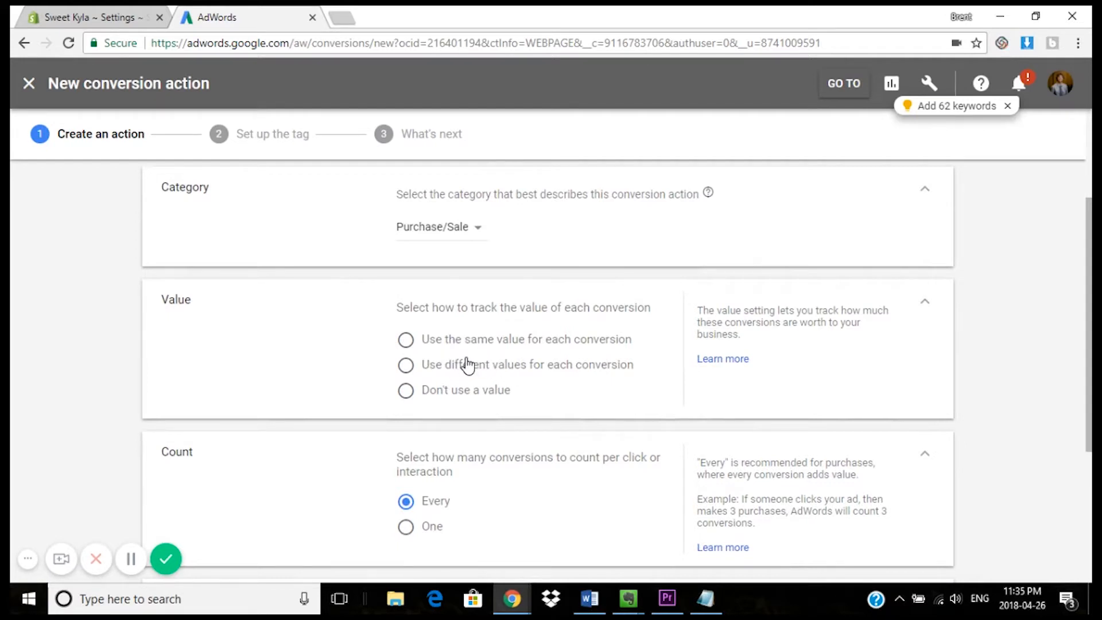
click(406, 368)
- Keep the remaining count, window and attribution settings at their defaults and submit the conversion action
scroll(591, 417, down, 1)
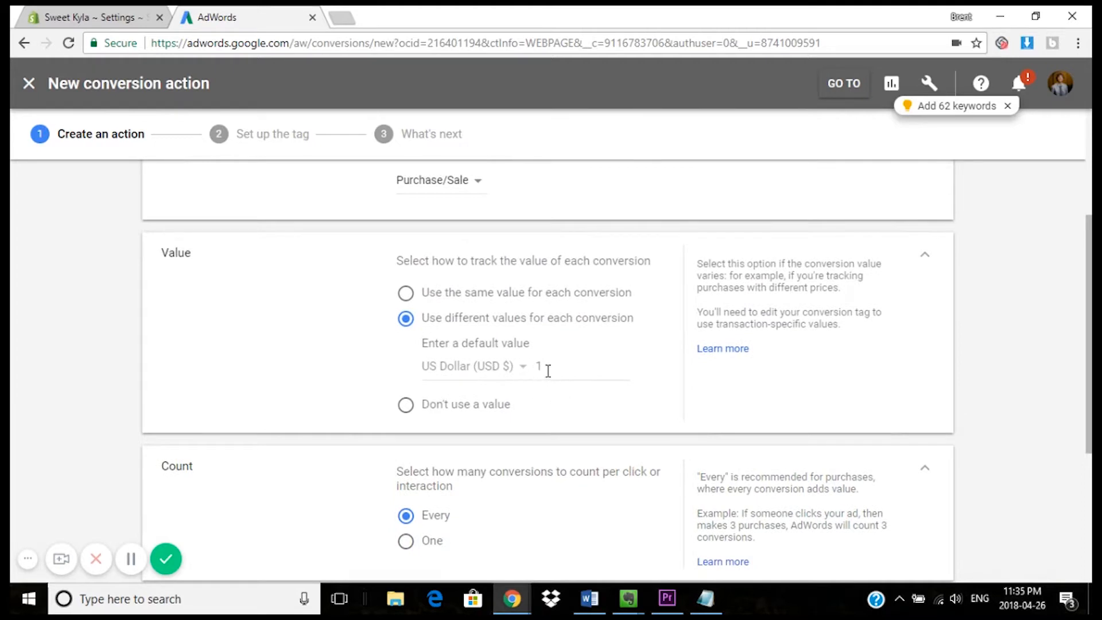
scroll(552, 372, down, 4)
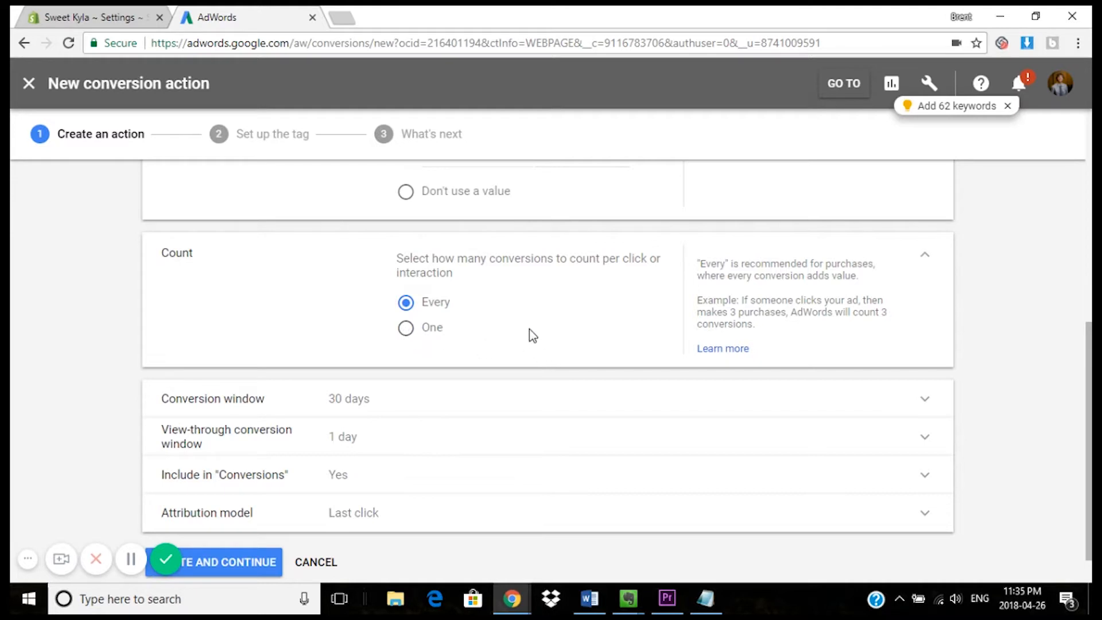
scroll(533, 335, down, 1)
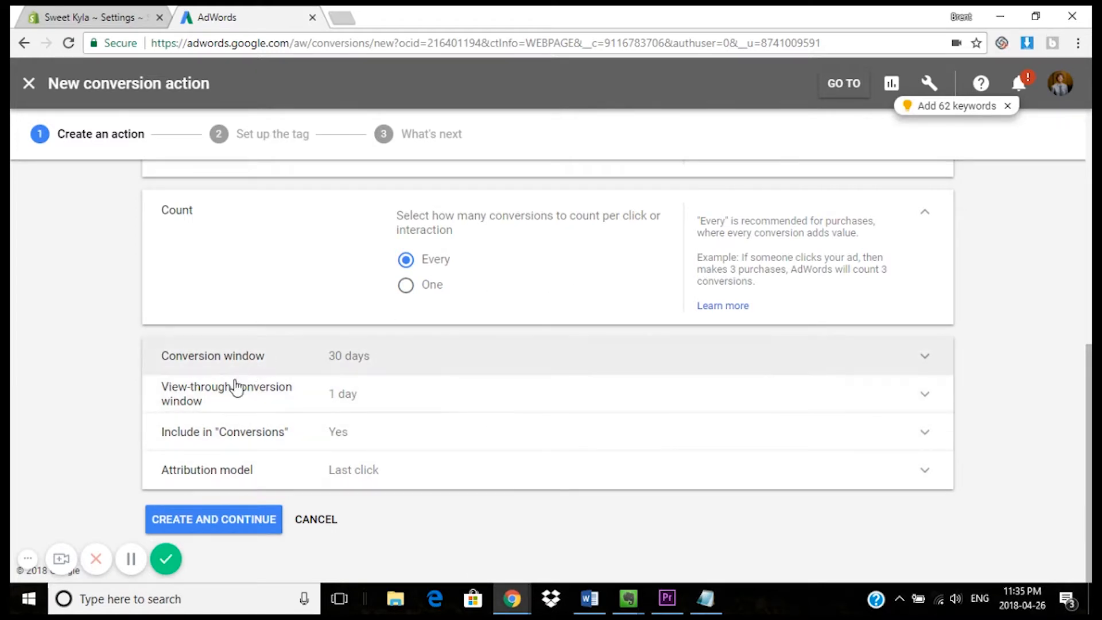
click(230, 520)
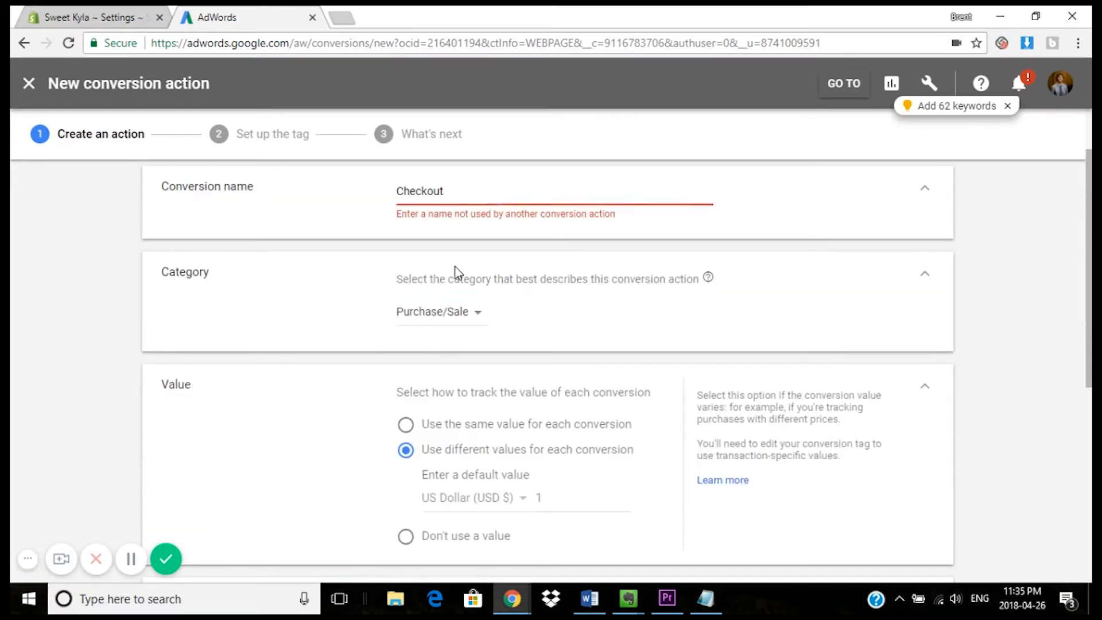
- Change the conversion name to "Checkouttest" and create the conversion action
text(out)
key(BackSpace)
key(BackSpace)
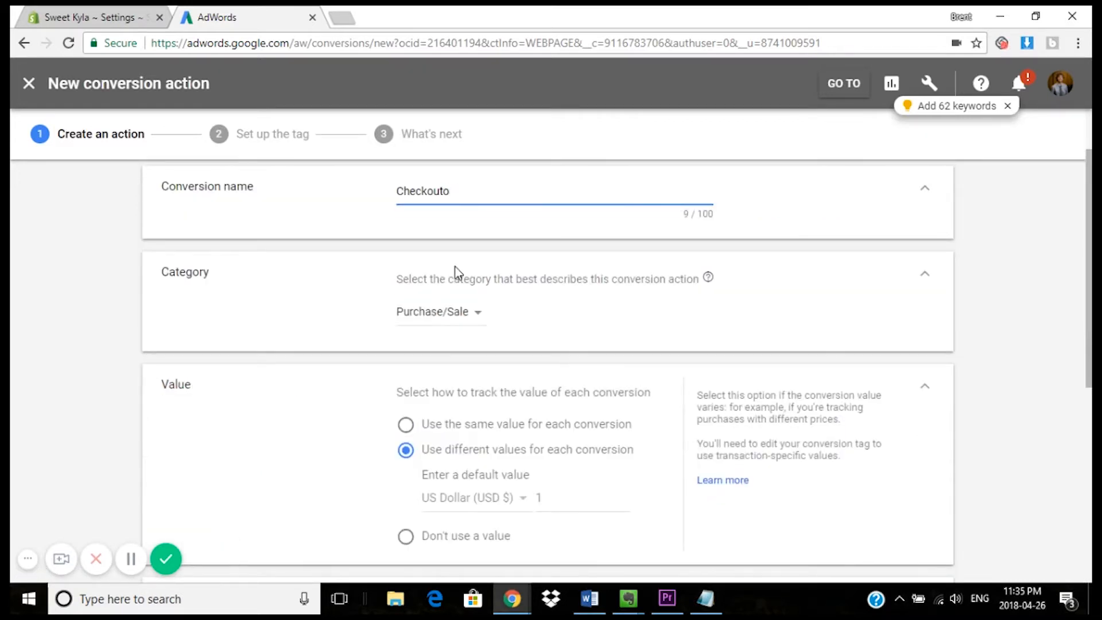
text(test)
scroll(264, 374, down, 7)
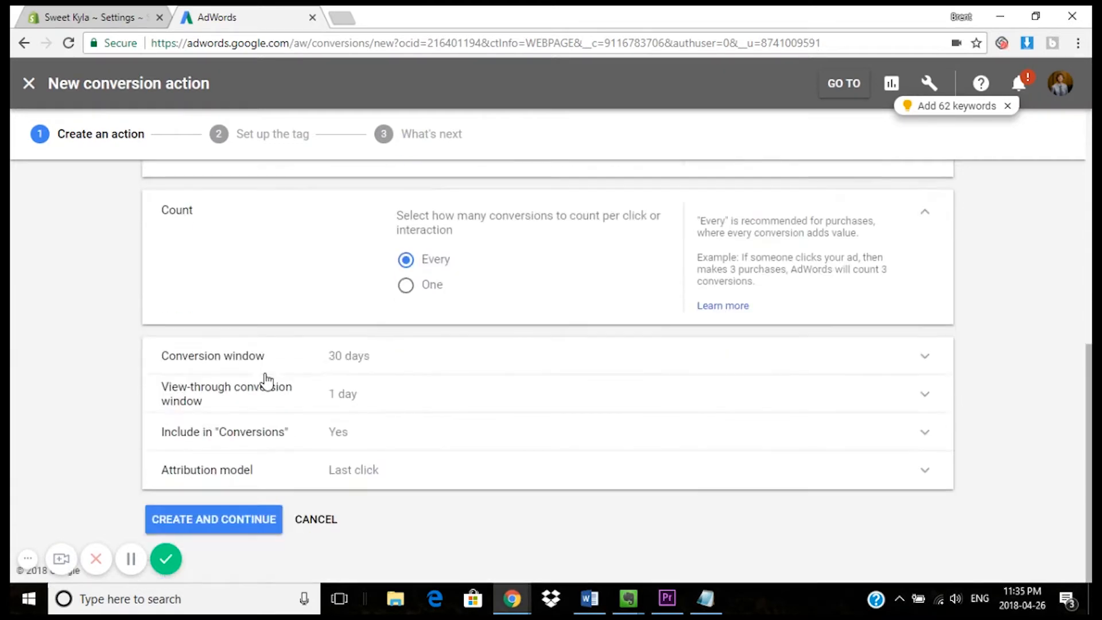
click(237, 520)
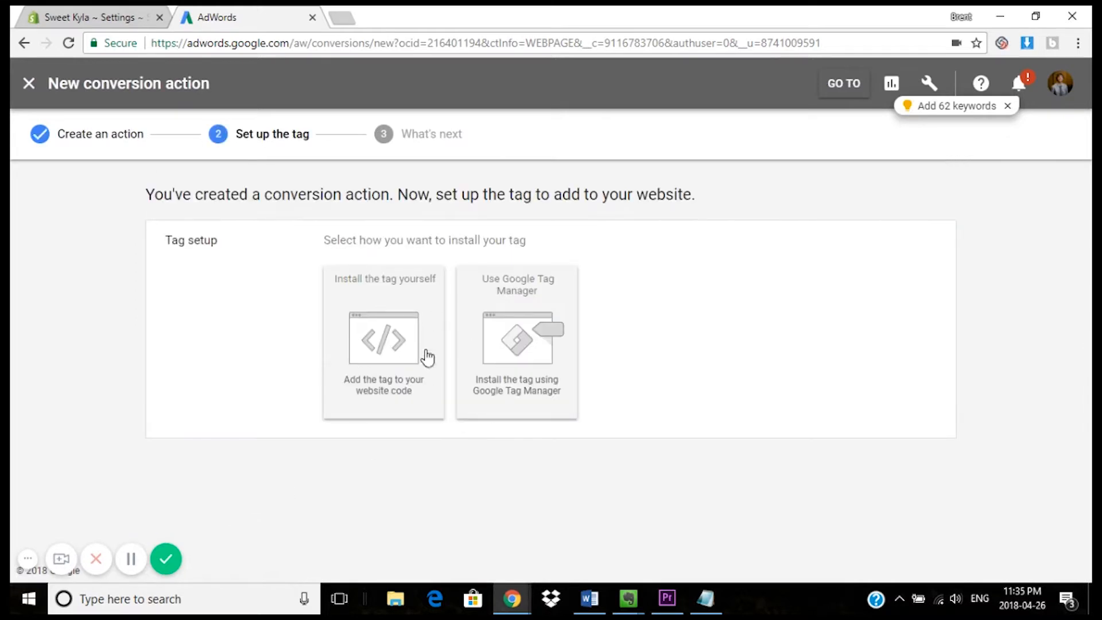
- Choose to install the tag yourself and go to the global site tag code for a site without the tag
click(391, 338)
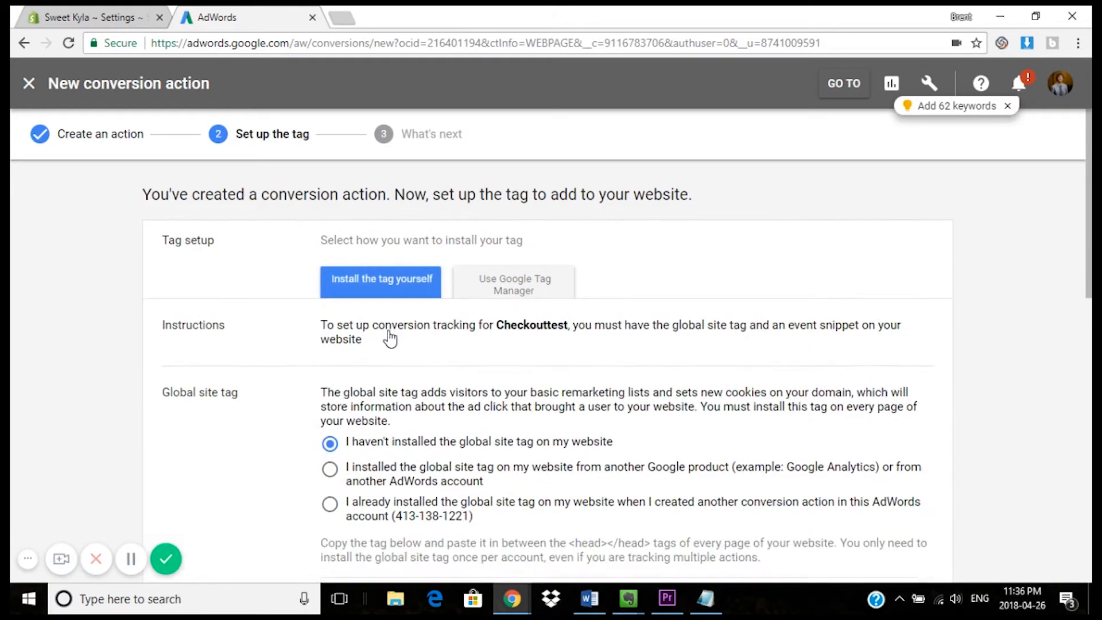
scroll(514, 422, down, 1)
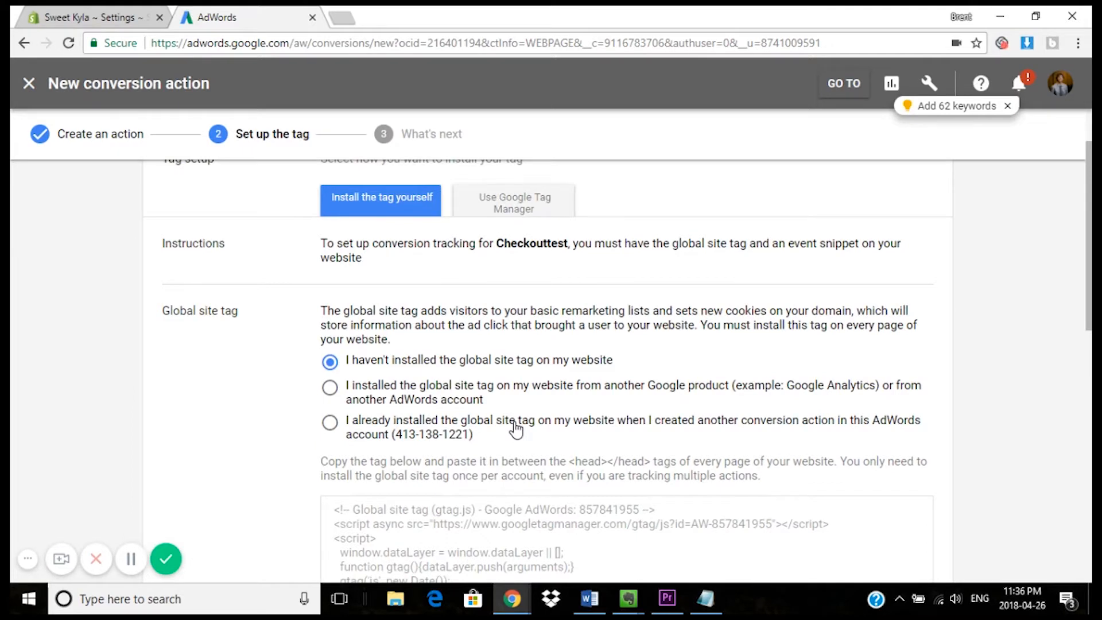
scroll(515, 430, down, 1)
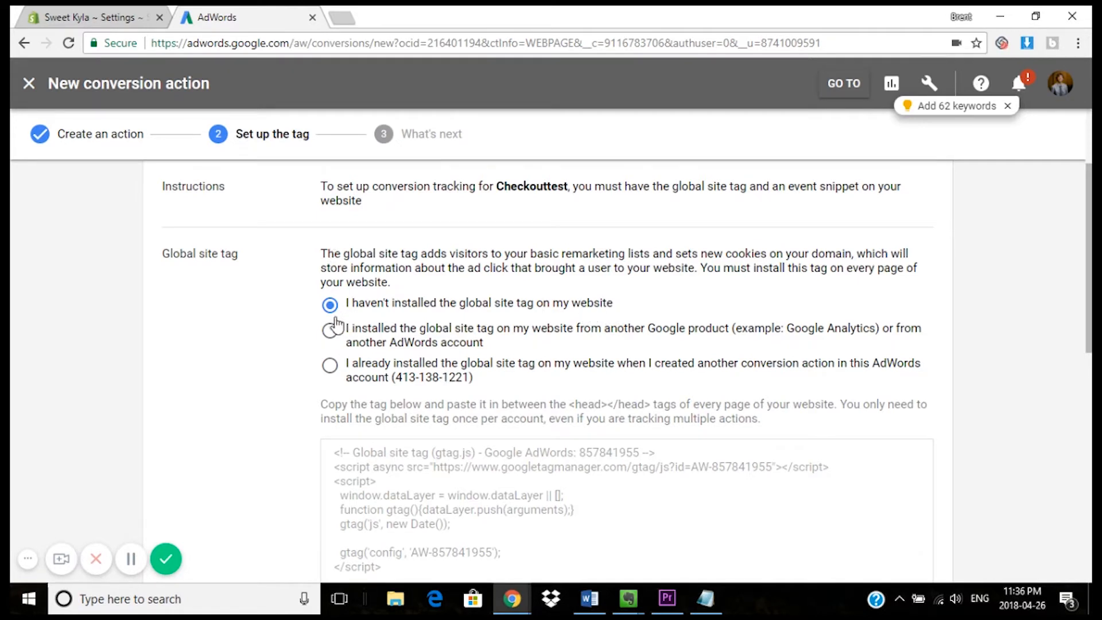
scroll(367, 298, down, 1)
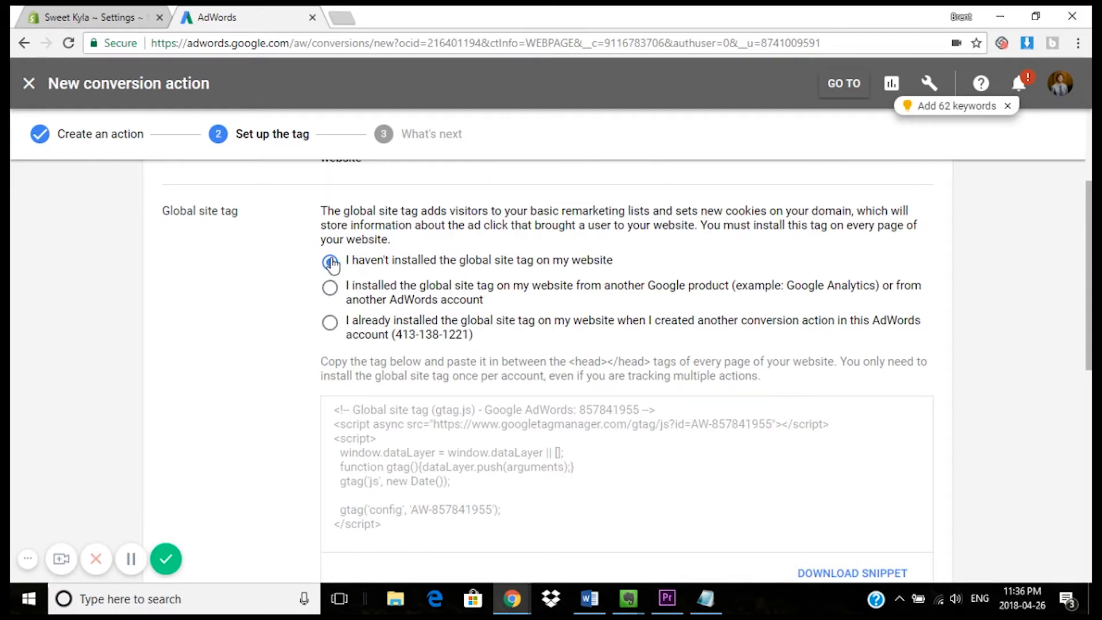
scroll(356, 254, down, 3)
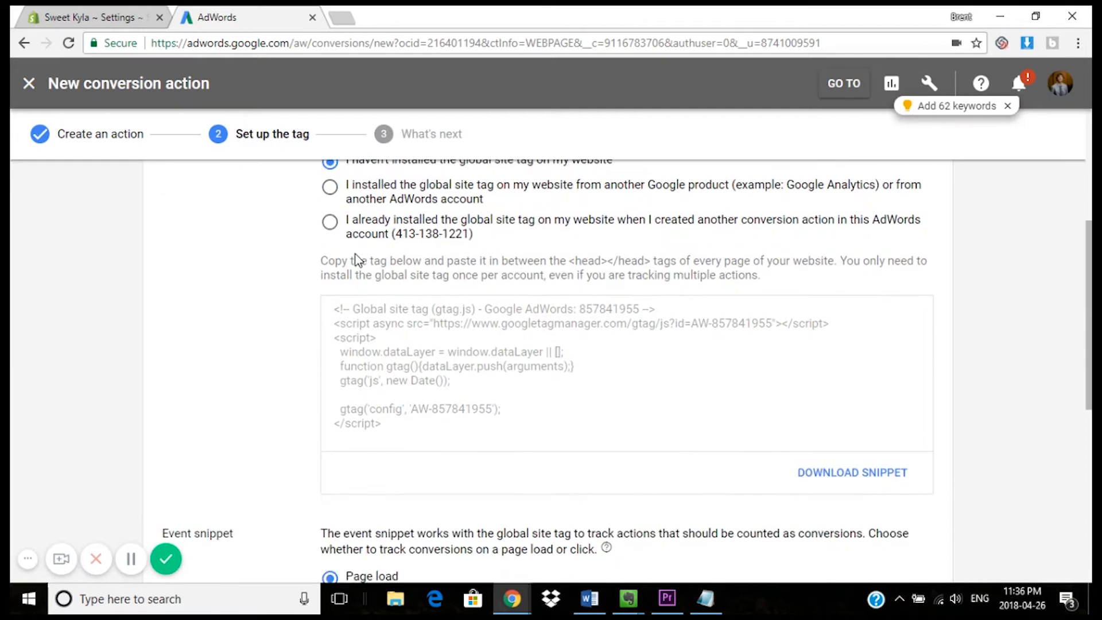
scroll(356, 254, up, 1)
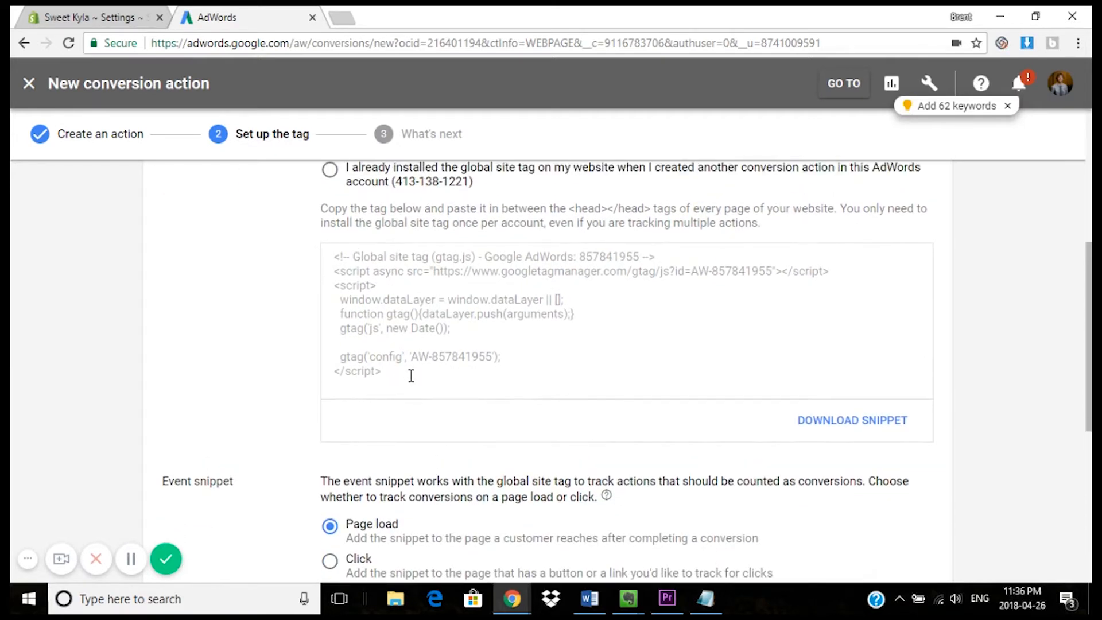
- Open a new blank Notepad document and move its window aside so the start of the tag code shows
click(707, 608)
right_click(707, 607)
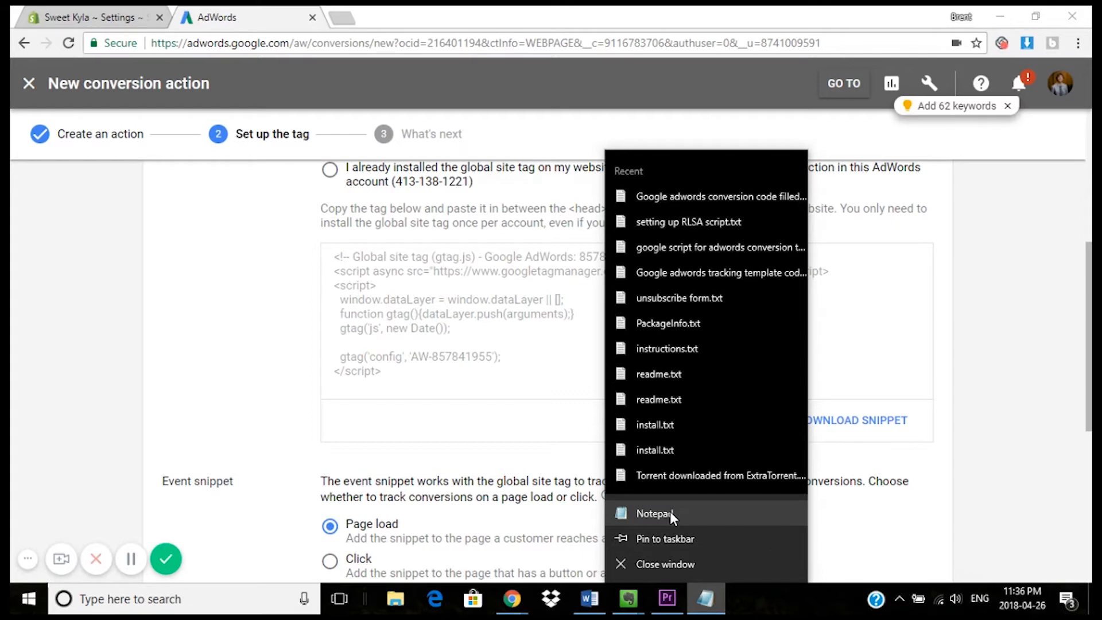
click(655, 513)
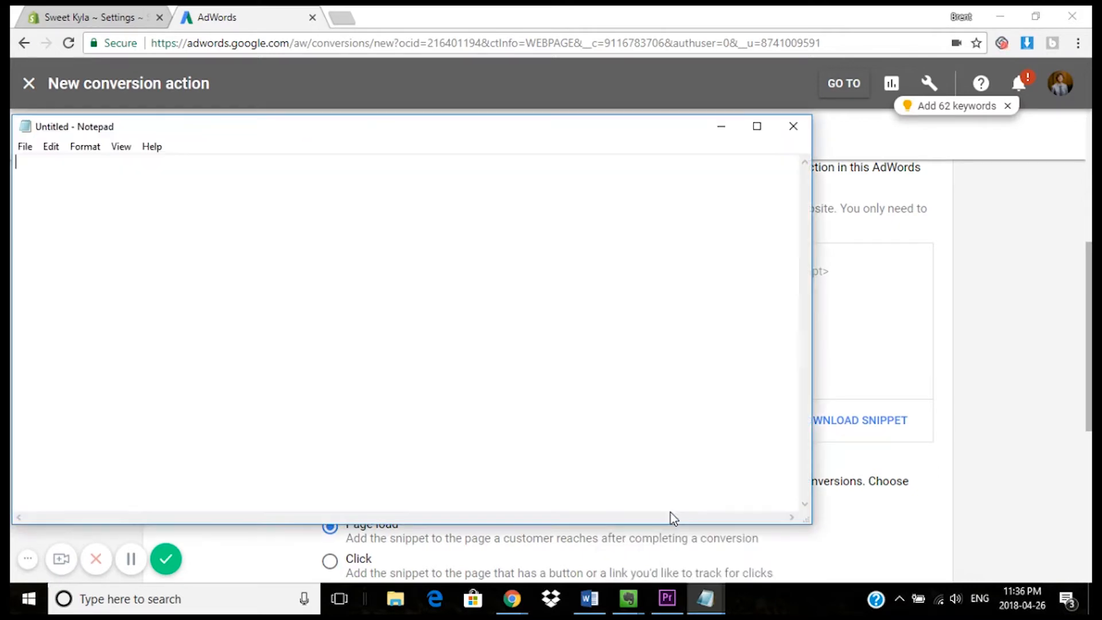
drag(394, 143, 834, 172)
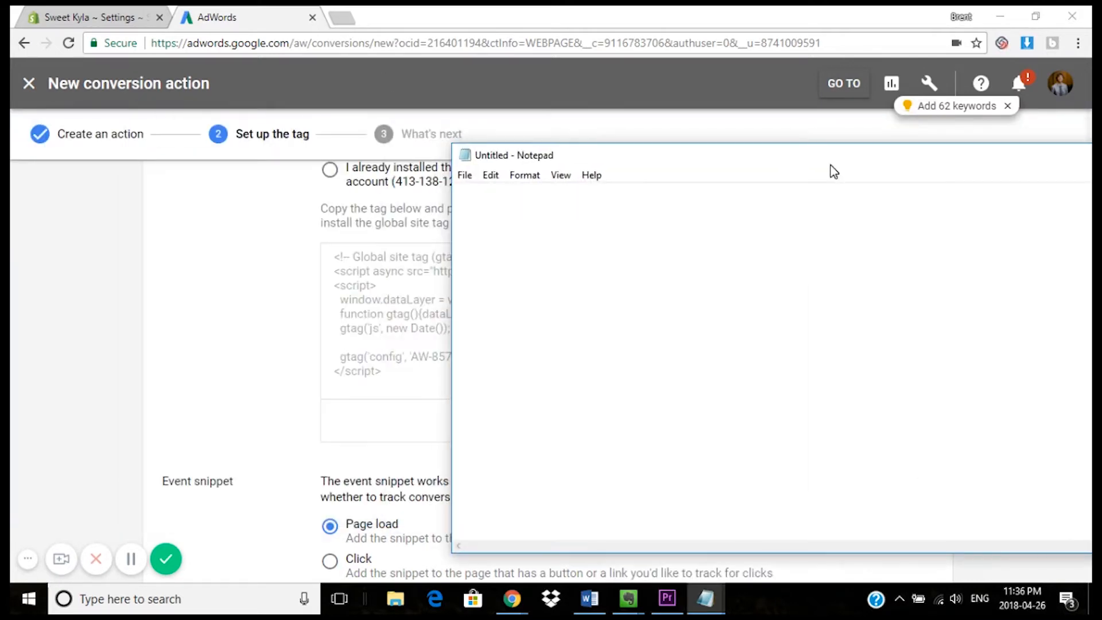
- Copy the whole global site tag code from AdWords and paste it into the blank Notepad document
click(400, 311)
click(388, 377)
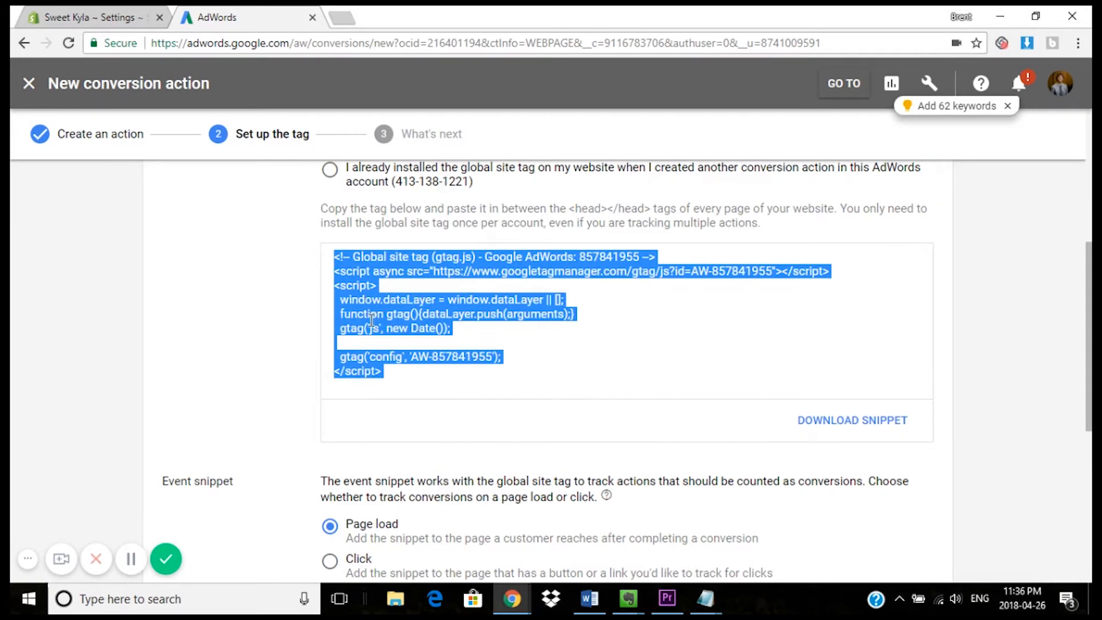
right_click(372, 321)
click(402, 331)
mouse_move(706, 599)
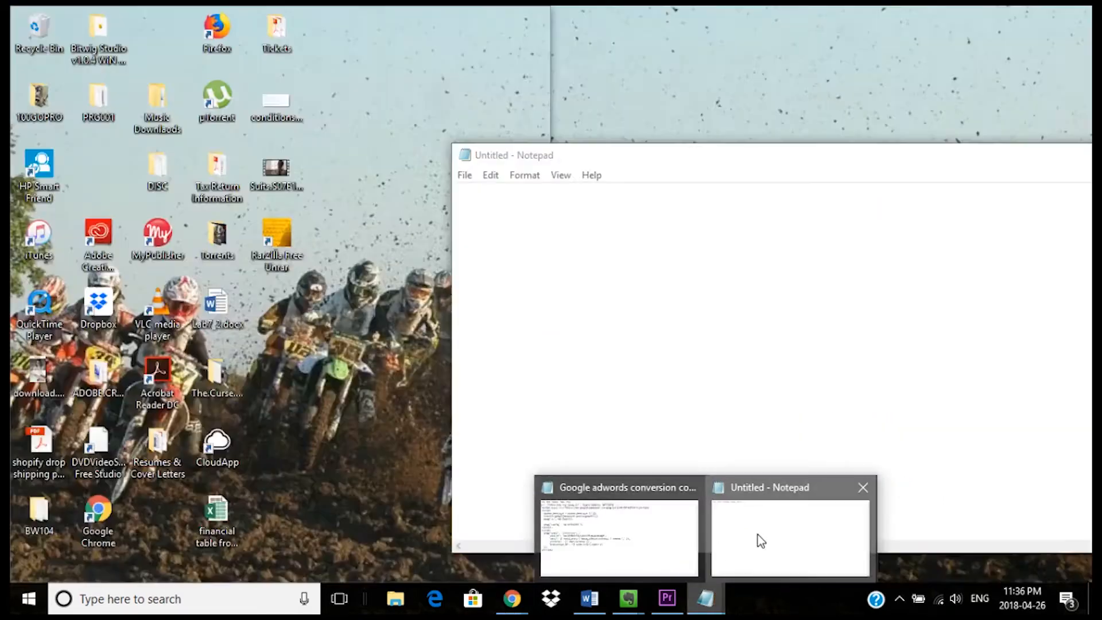
click(758, 535)
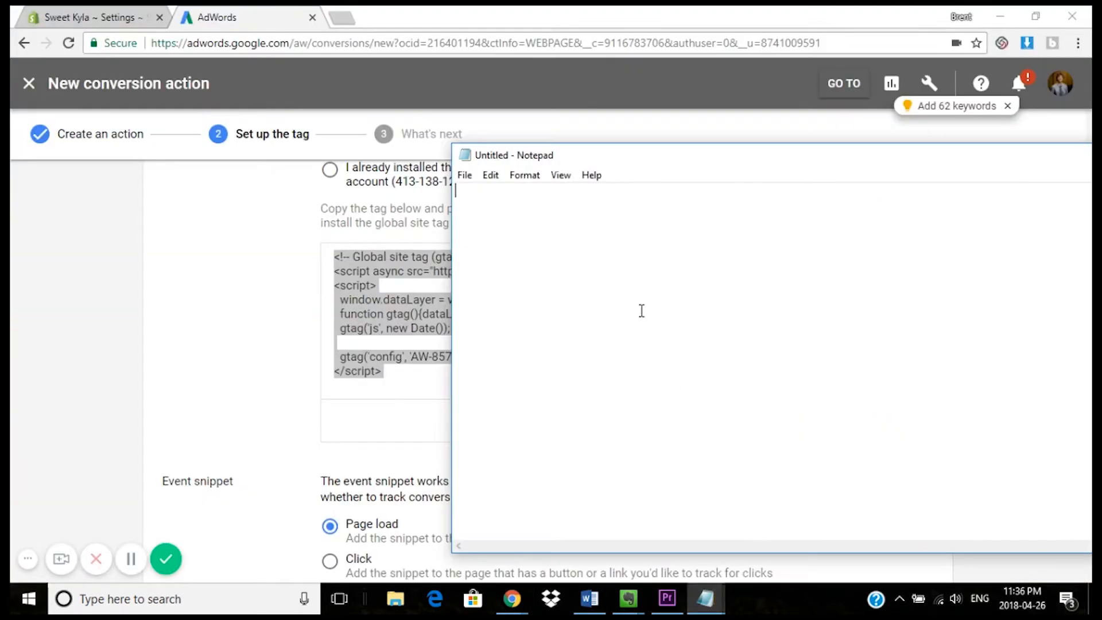
key(ctrl+v)
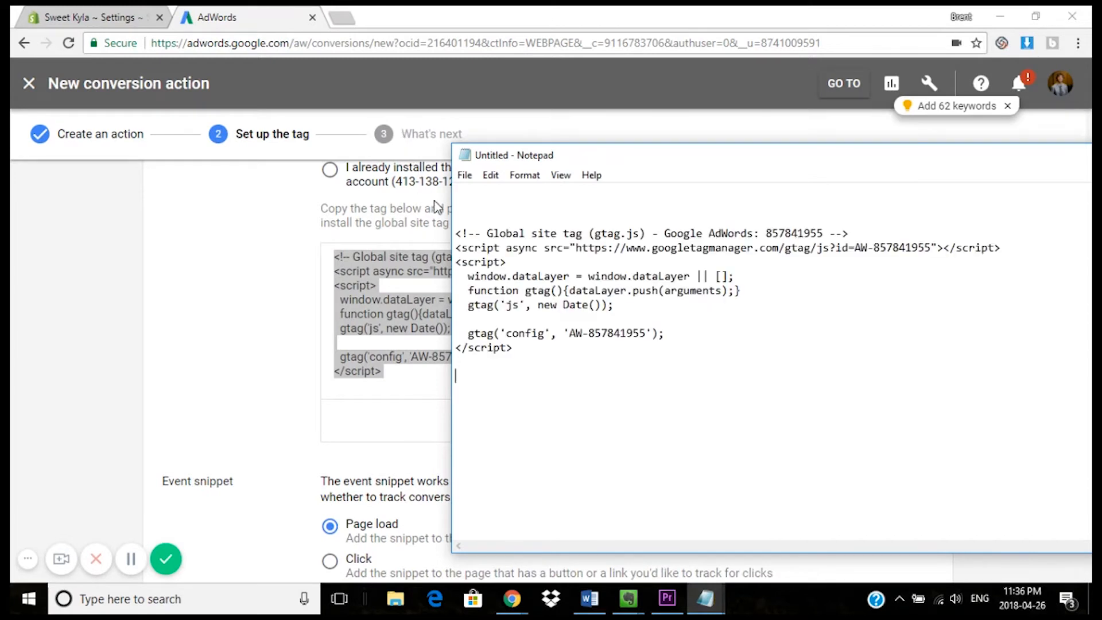
- Remove the empty lines above the global site tag code in the Notepad document
click(461, 233)
key(BackSpace)
key(BackSpace)
key(BackSpace)
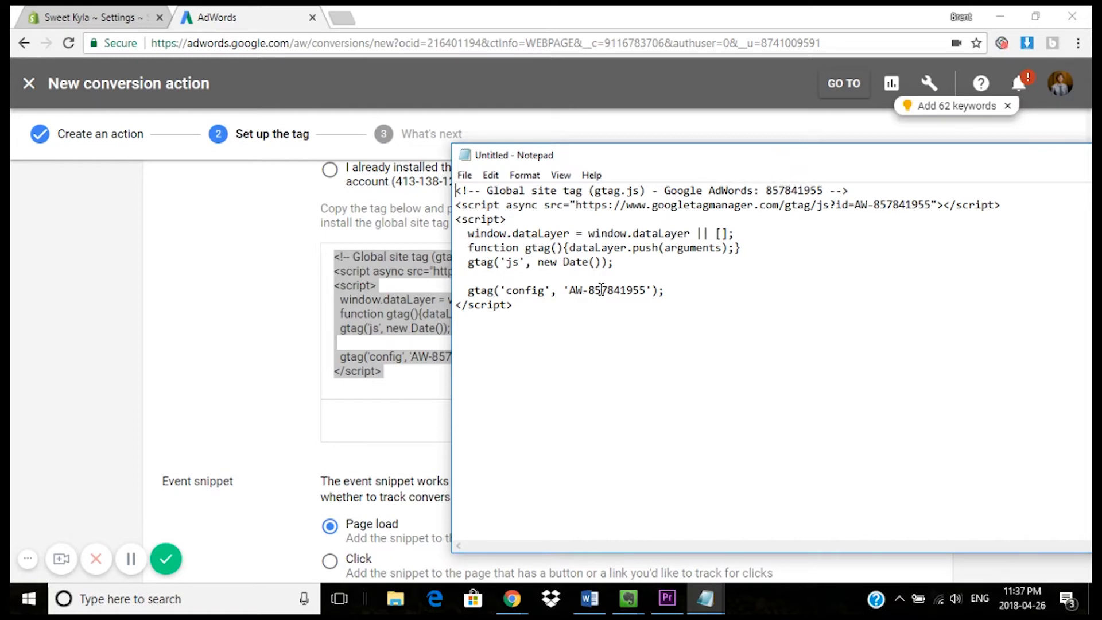
- Copy the whole page-load event snippet for the Checkouttest conversion from AdWords and paste it below the global site tag in the untitled Notepad document
click(252, 261)
scroll(252, 262, down, 2)
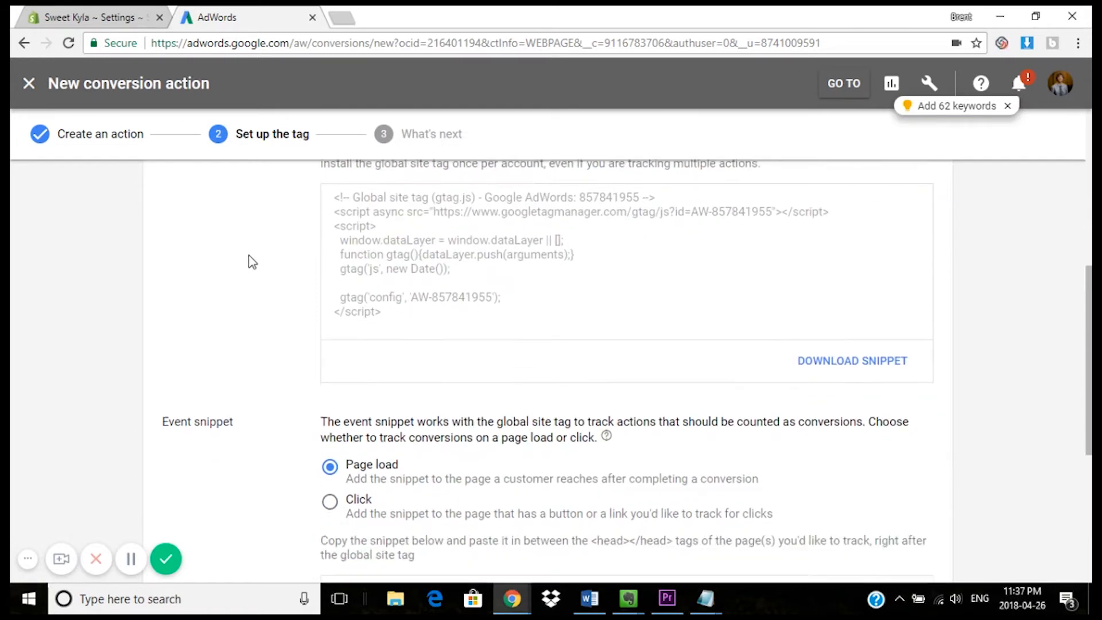
scroll(252, 262, down, 2)
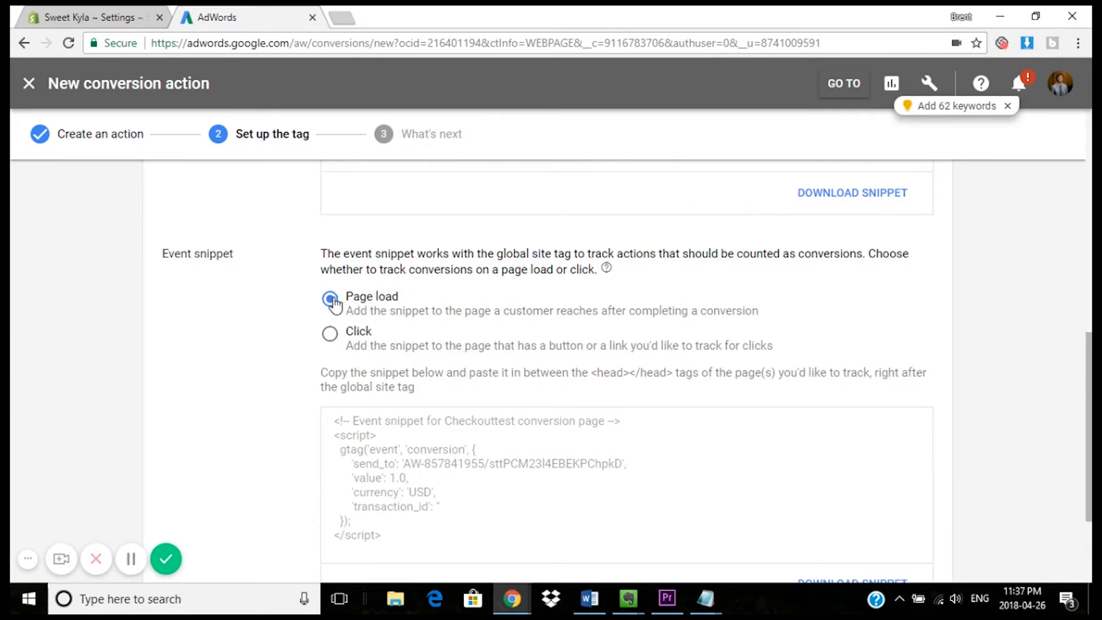
scroll(322, 304, down, 3)
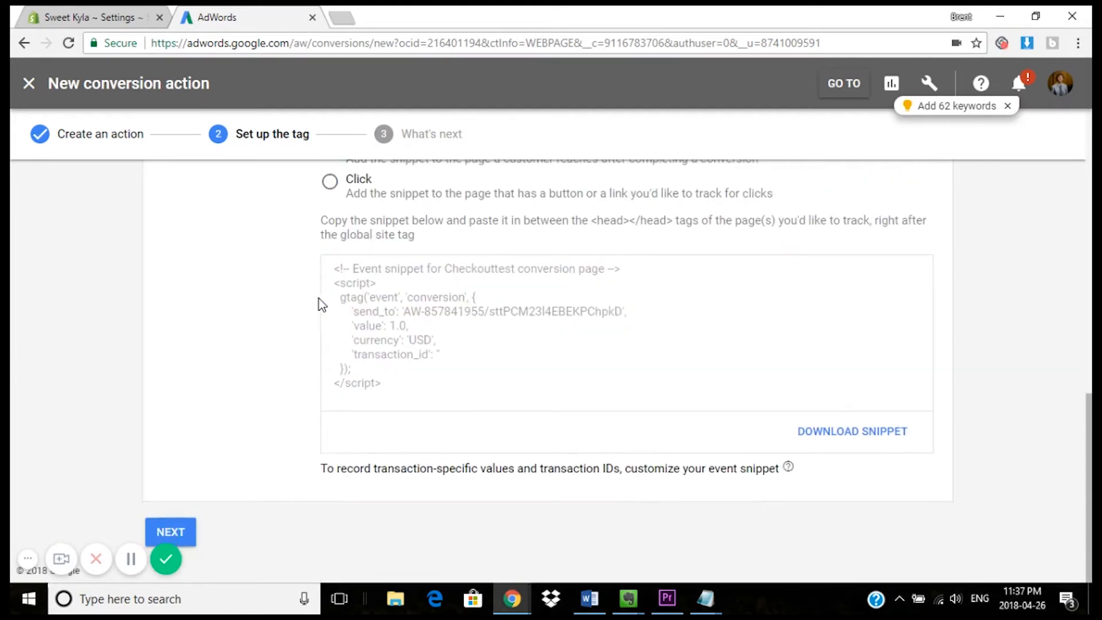
drag(379, 381, 324, 264)
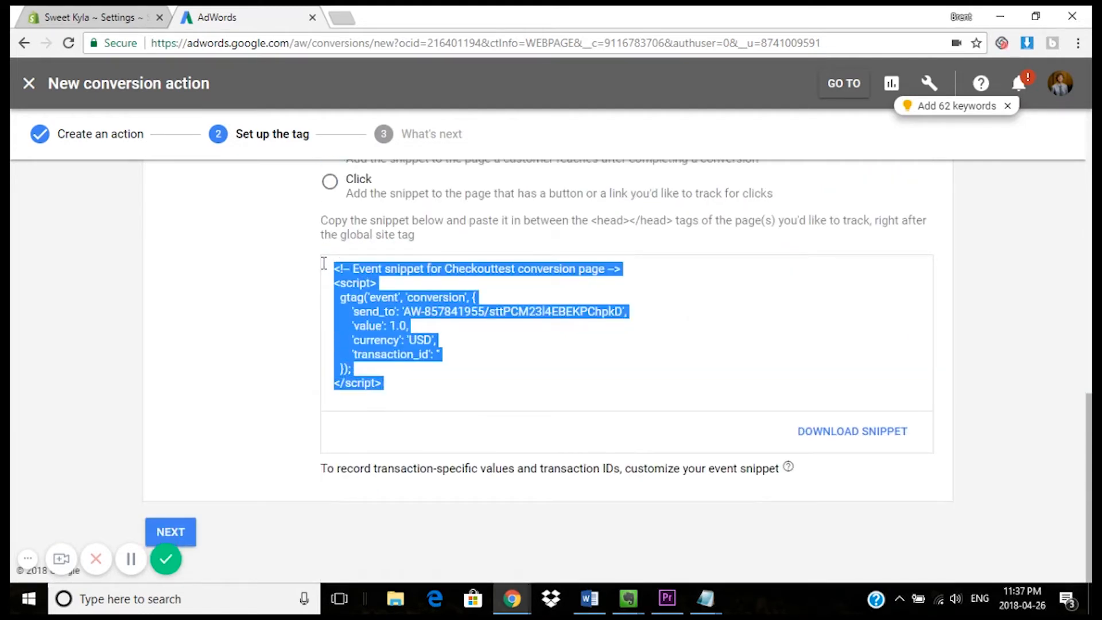
click(705, 599)
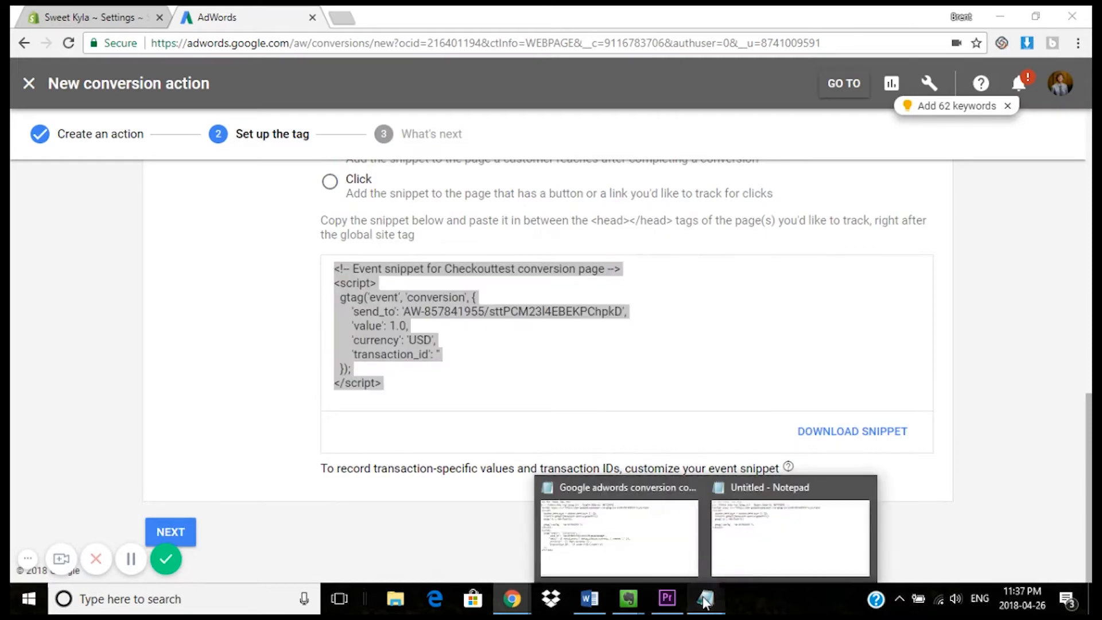
click(746, 550)
click(572, 372)
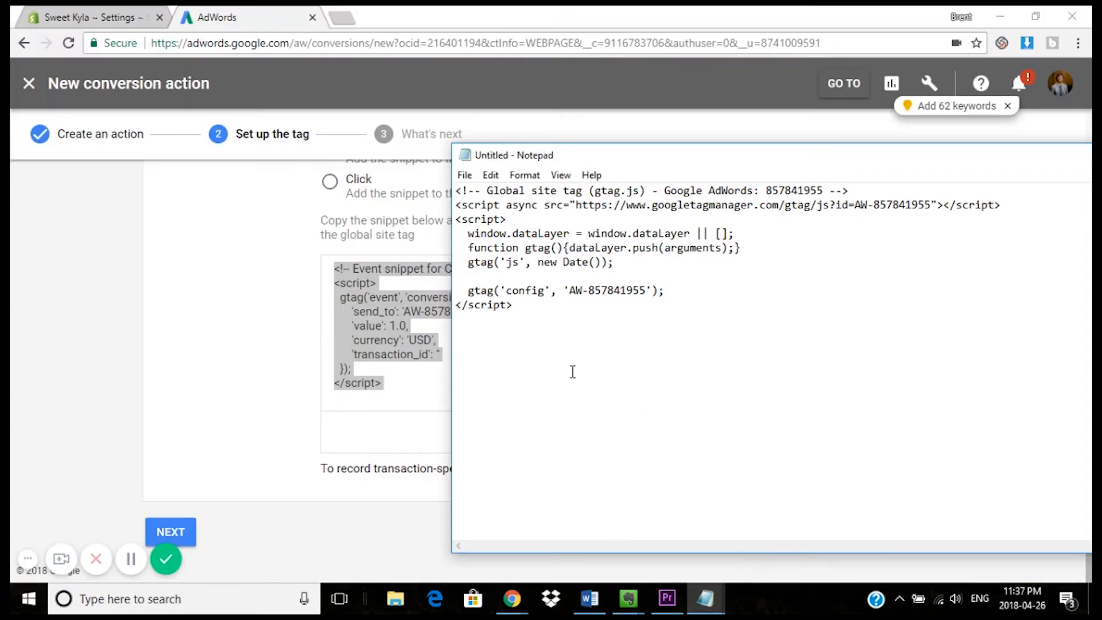
key(ctrl+v)
- Delete the event snippet's comment line and the empty lines above it so its script directly follows the global site tag
click(452, 372)
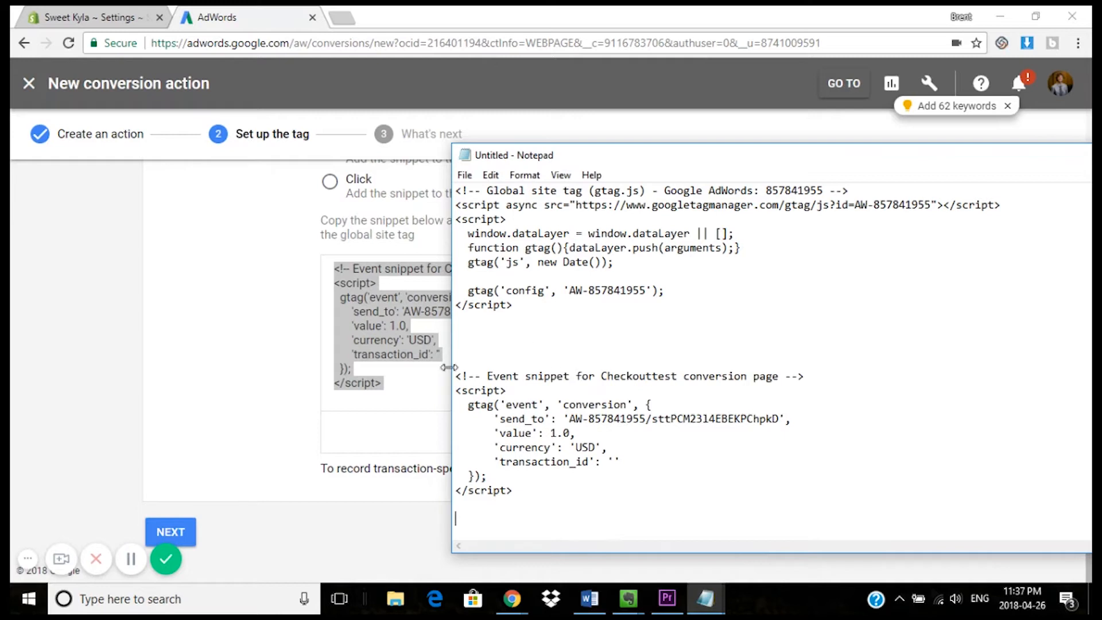
key(BackSpace)
key(BackSpace)
key(BackSpace)
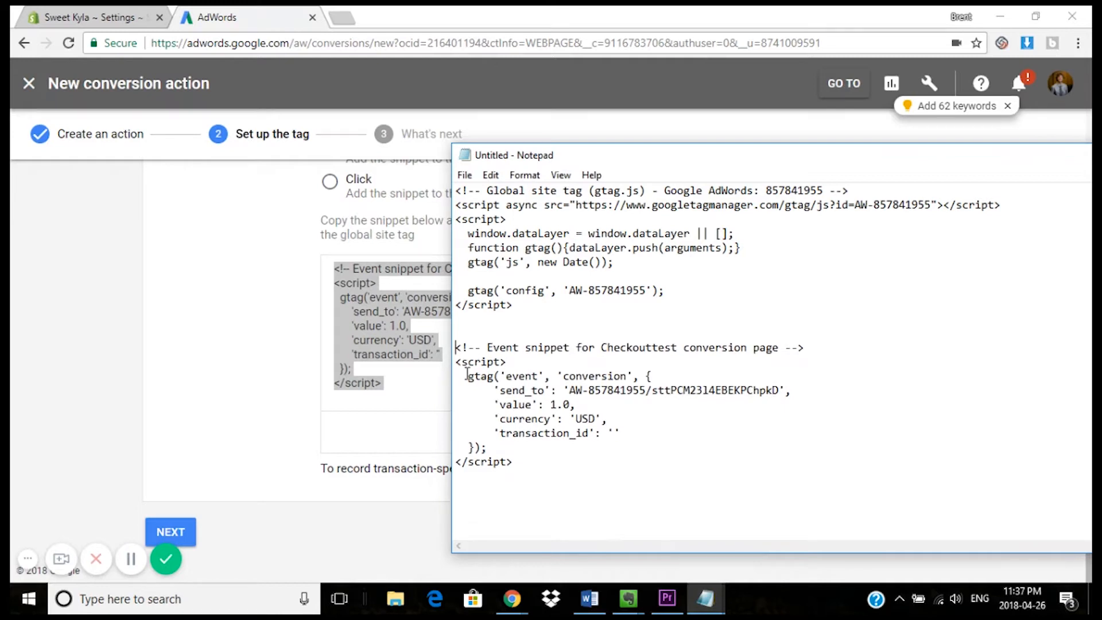
drag(806, 333, 491, 322)
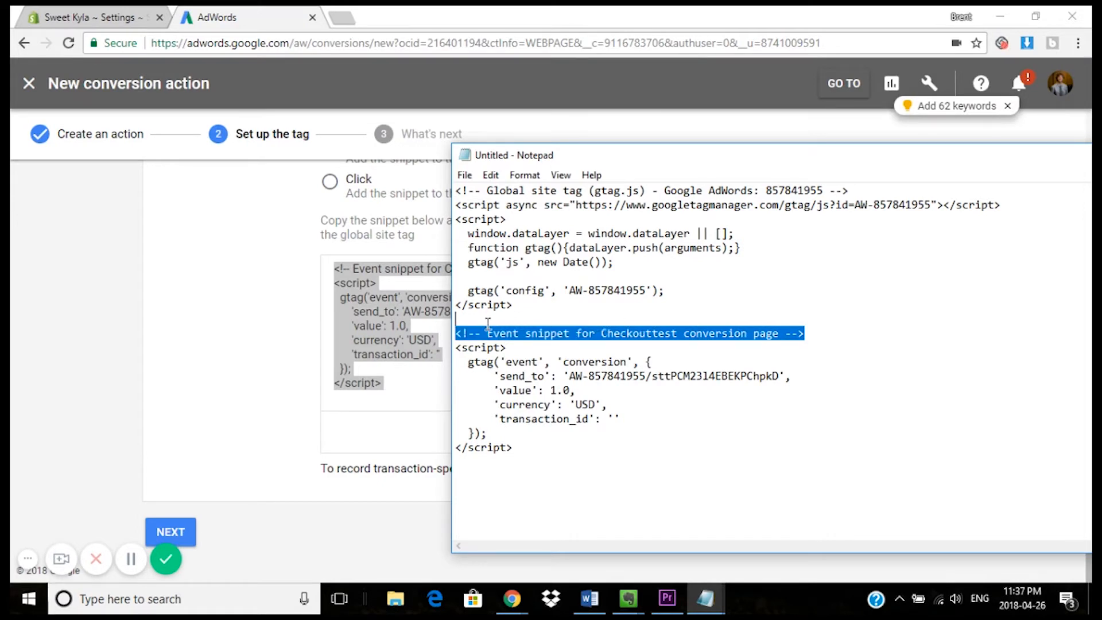
key(BackSpace)
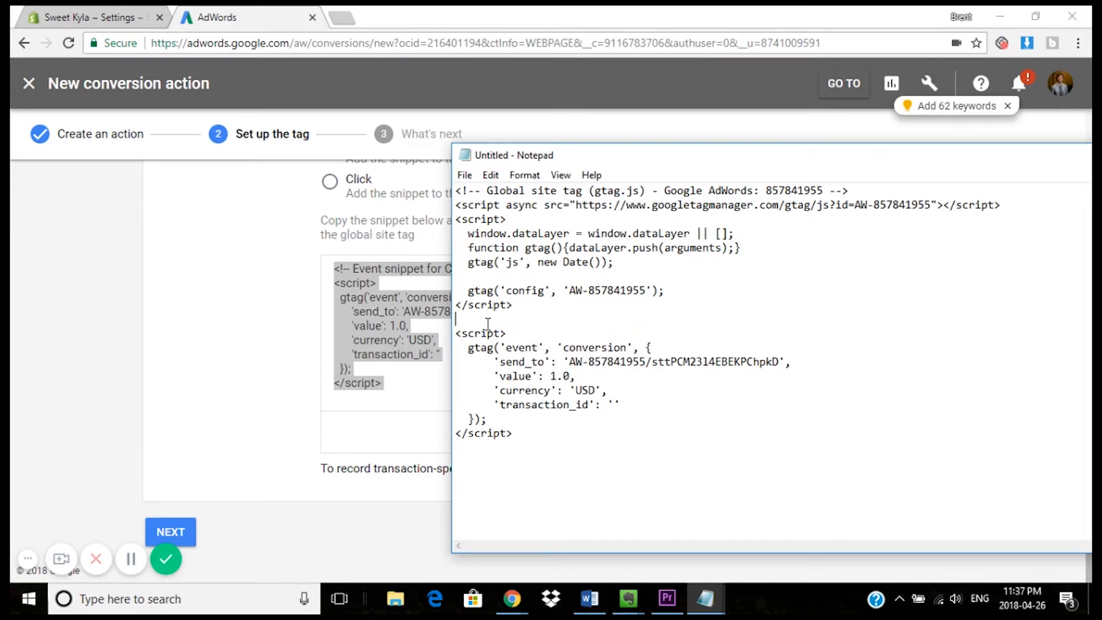
key(BackSpace)
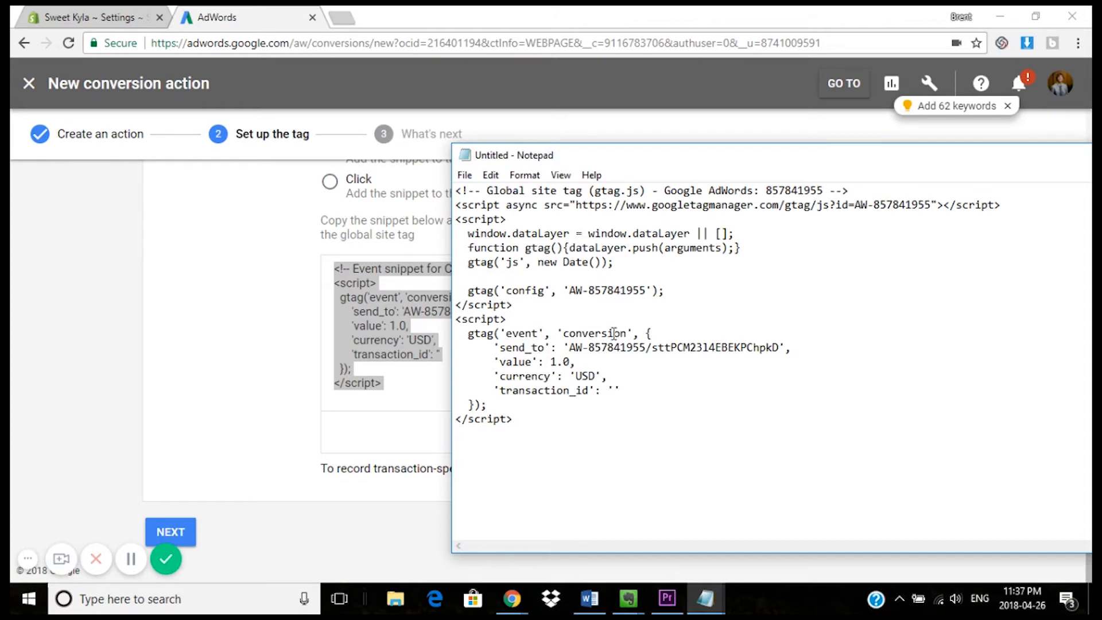
- Arrange the Notepad file "Google adwords conversion code filled in values.txt" and the untitled document side by side, each filling half the screen
drag(668, 166, 720, 157)
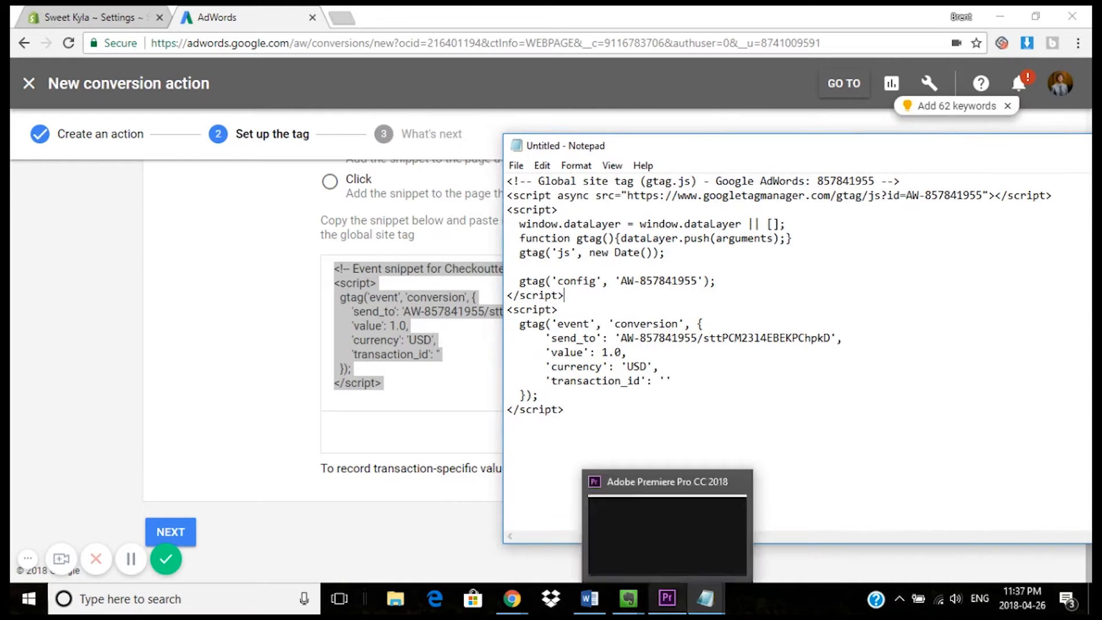
mouse_move(706, 599)
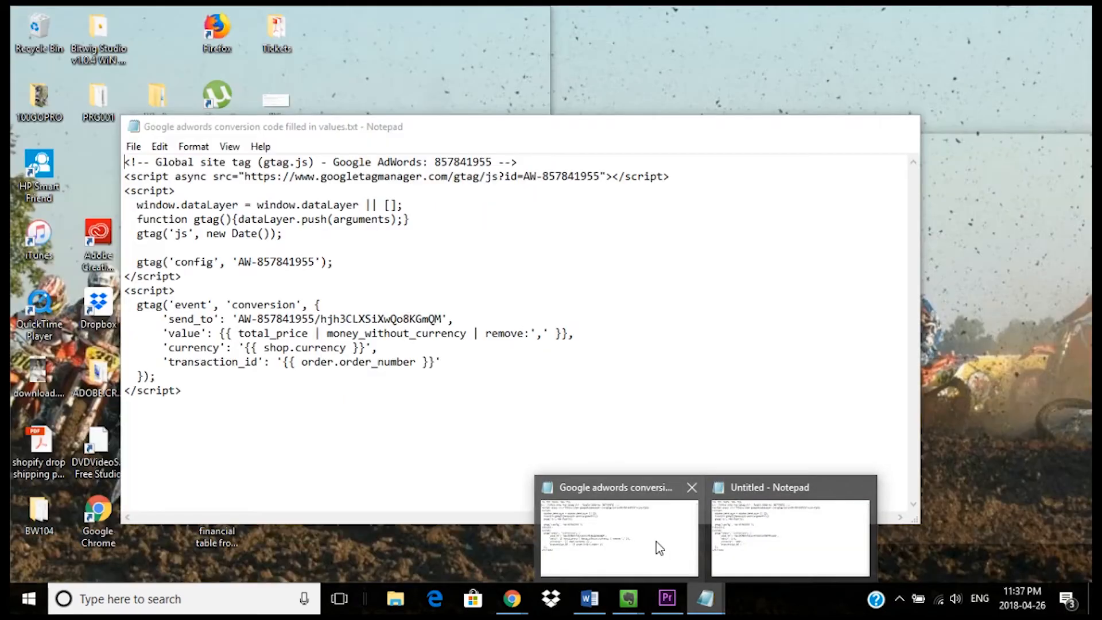
click(656, 542)
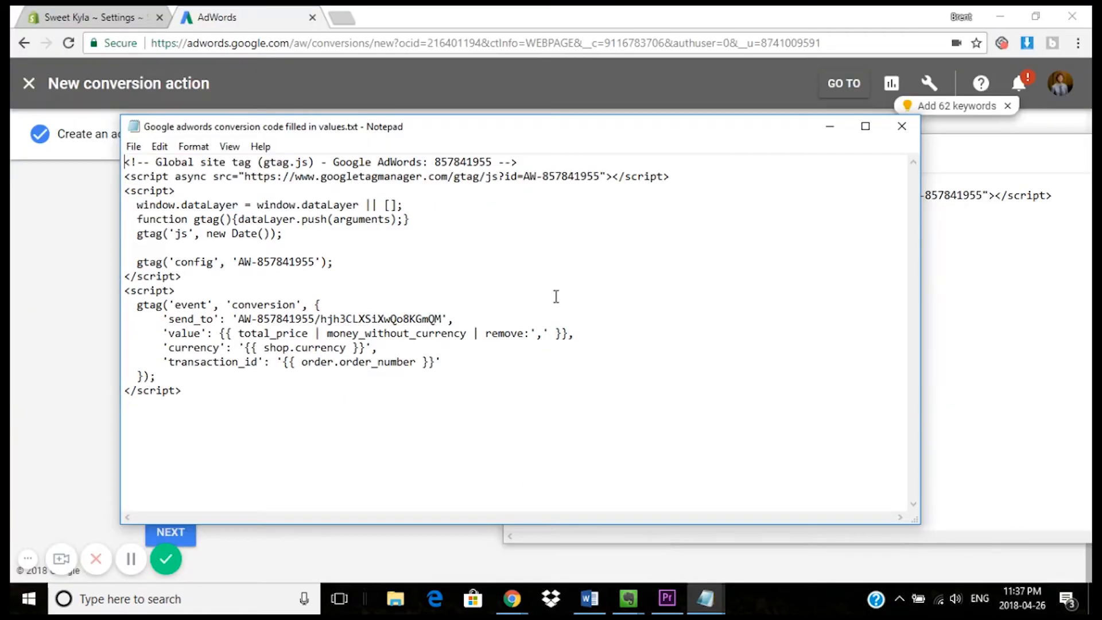
drag(540, 130, 407, 160)
key(super+Left)
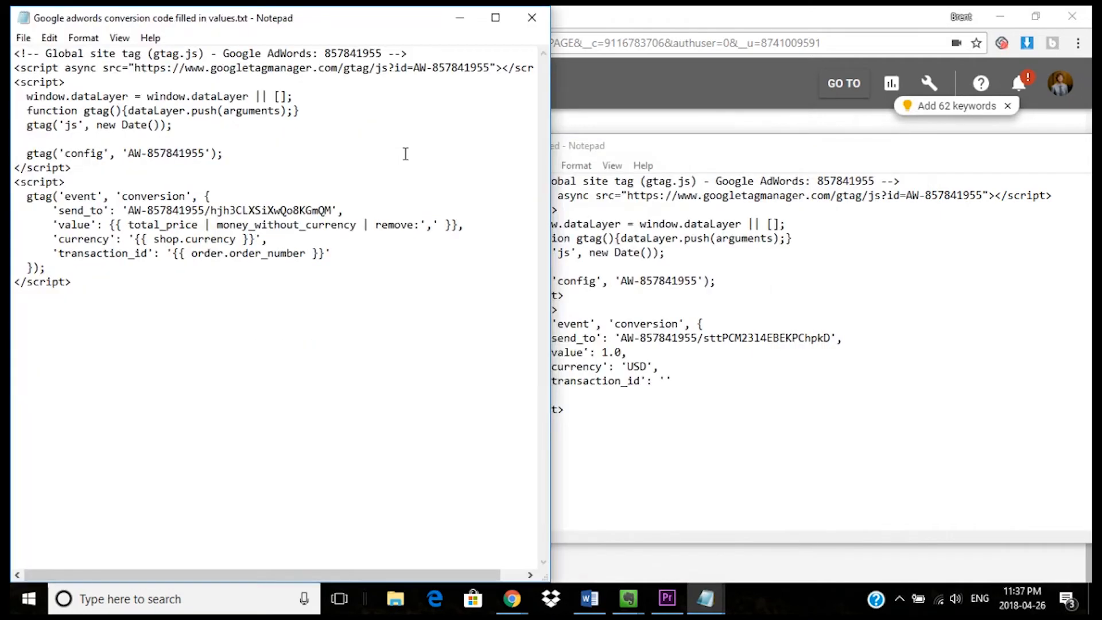
click(333, 347)
mouse_move(708, 597)
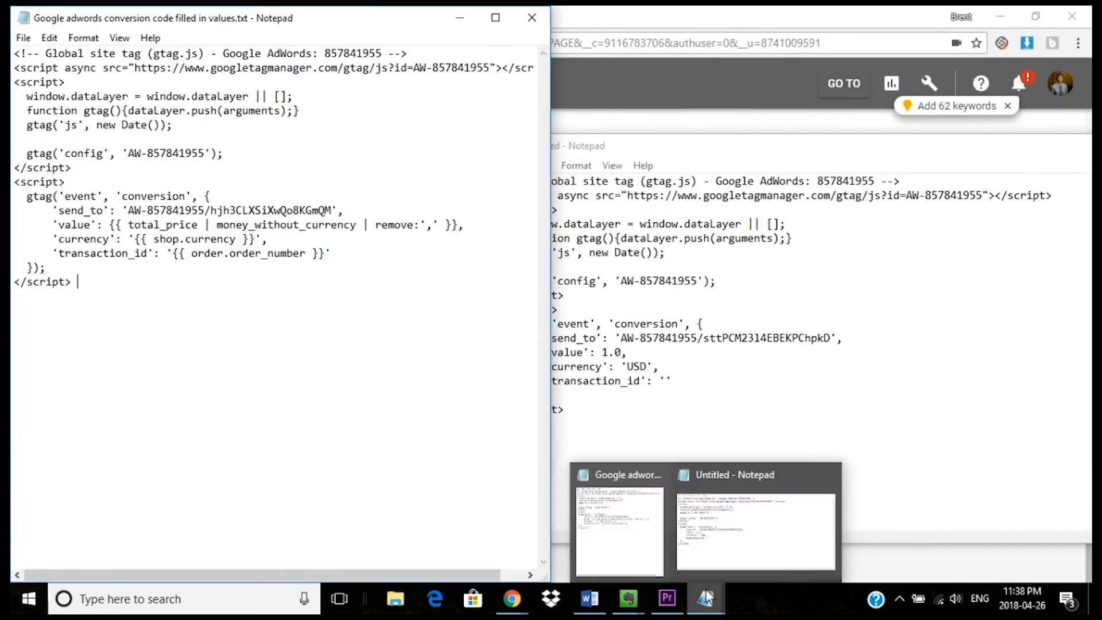
mouse_move(712, 552)
click(712, 547)
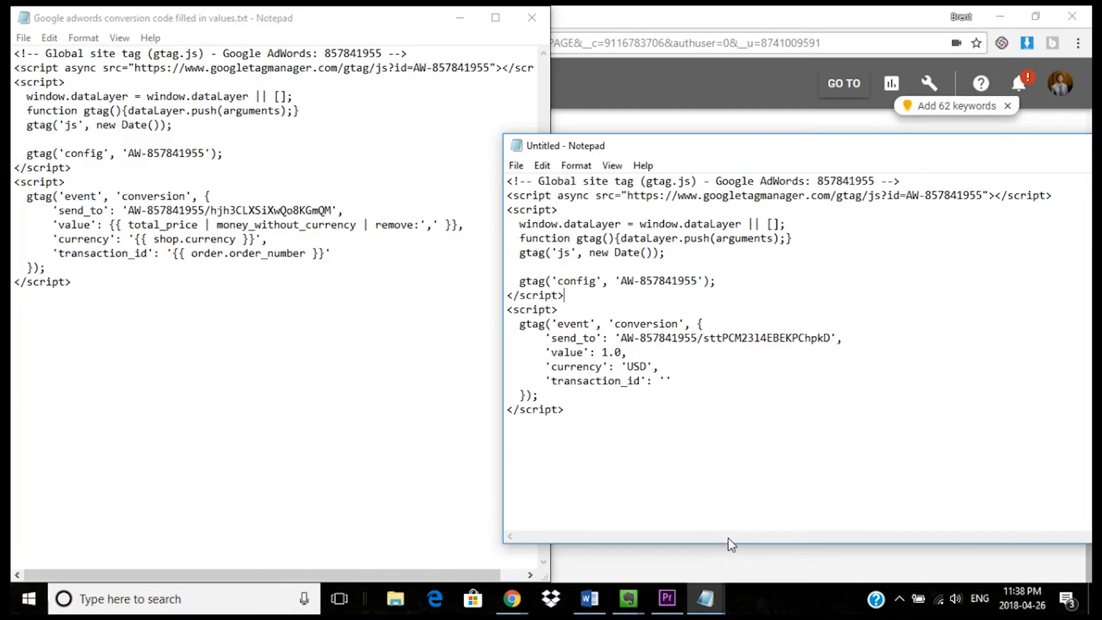
key(super+Right)
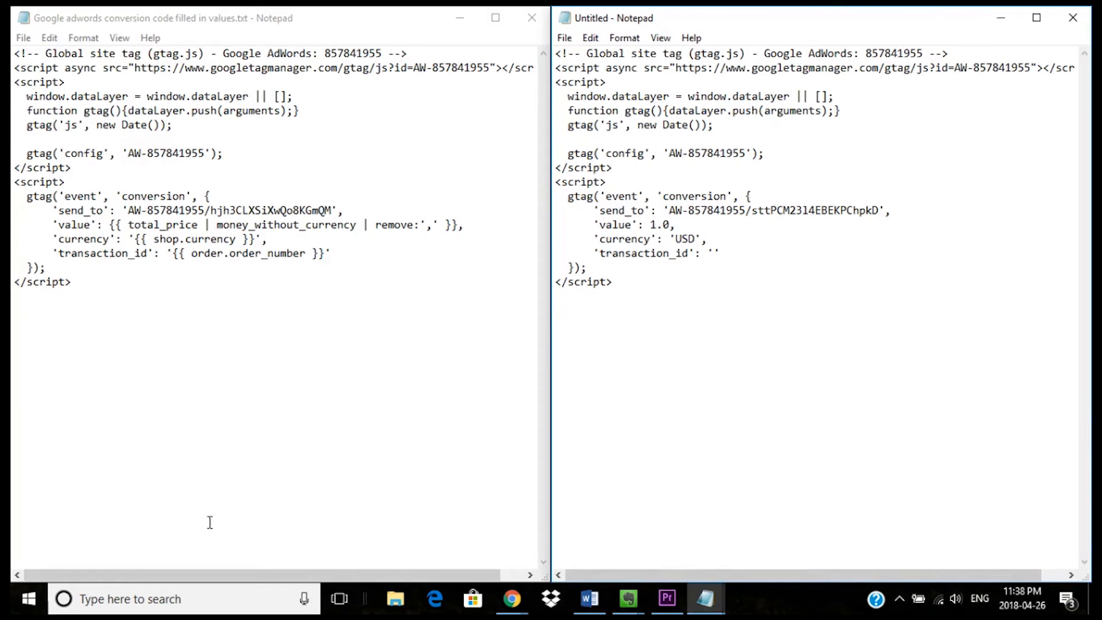
- Replace the untitled document's value line with 'value': {{ total_price | money_without_currency | remove:',' }}, copied from the filled-in file
click(236, 571)
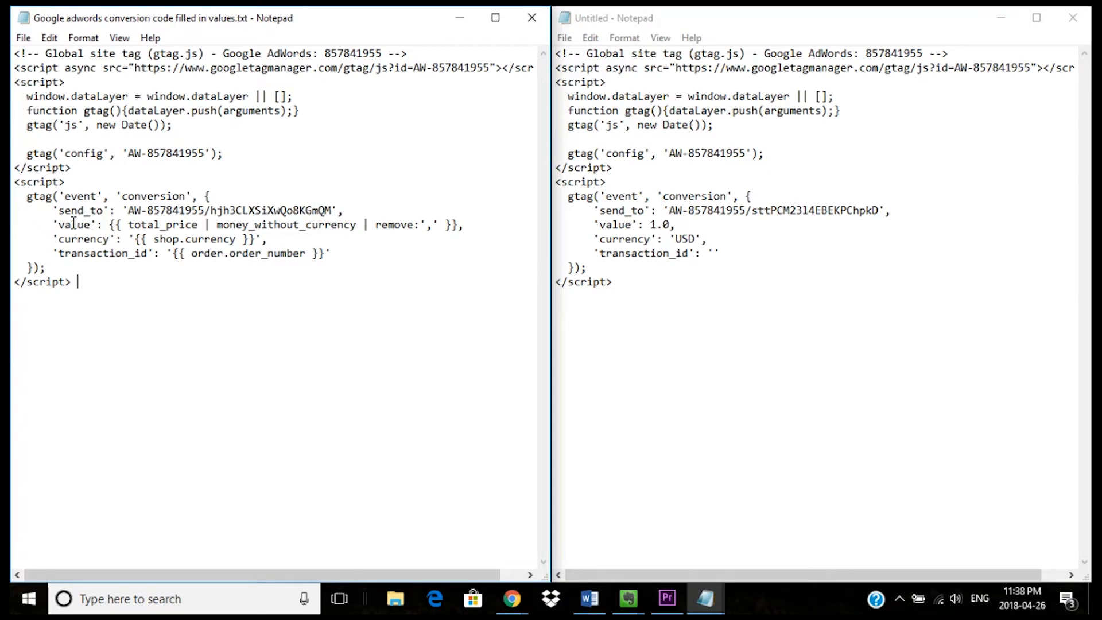
drag(52, 224, 469, 231)
key(ctrl+c)
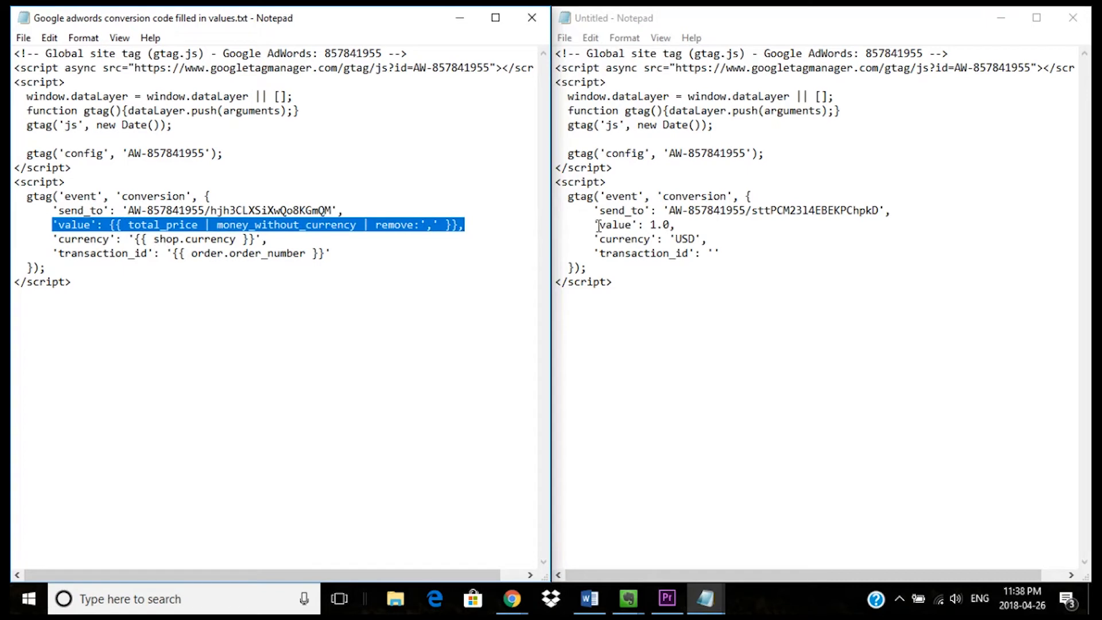
drag(595, 224, 698, 230)
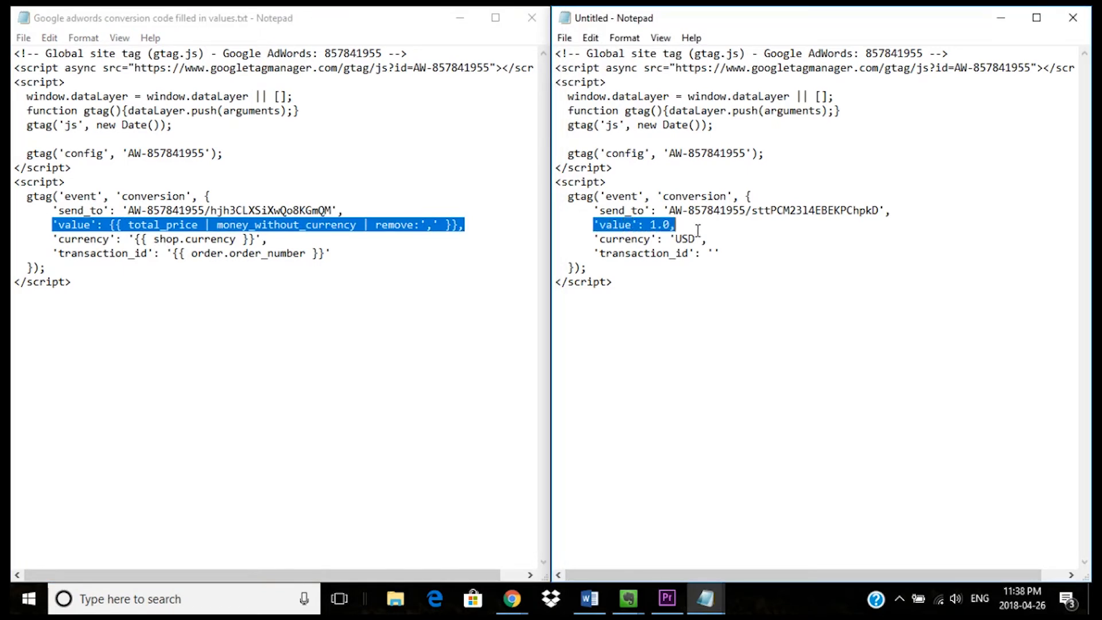
key(ctrl+v)
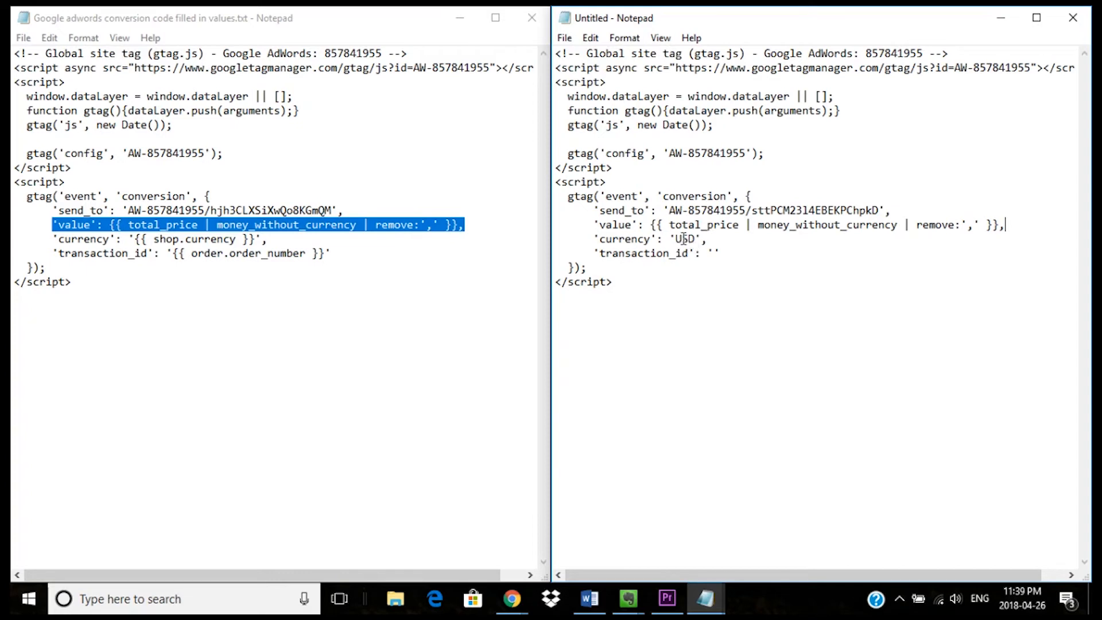
- Replace the USD currency value in the untitled document with {{ shop.currency }} copied from the filled-in file, keeping the surrounding quotes
drag(138, 237, 256, 240)
key(ctrl+c)
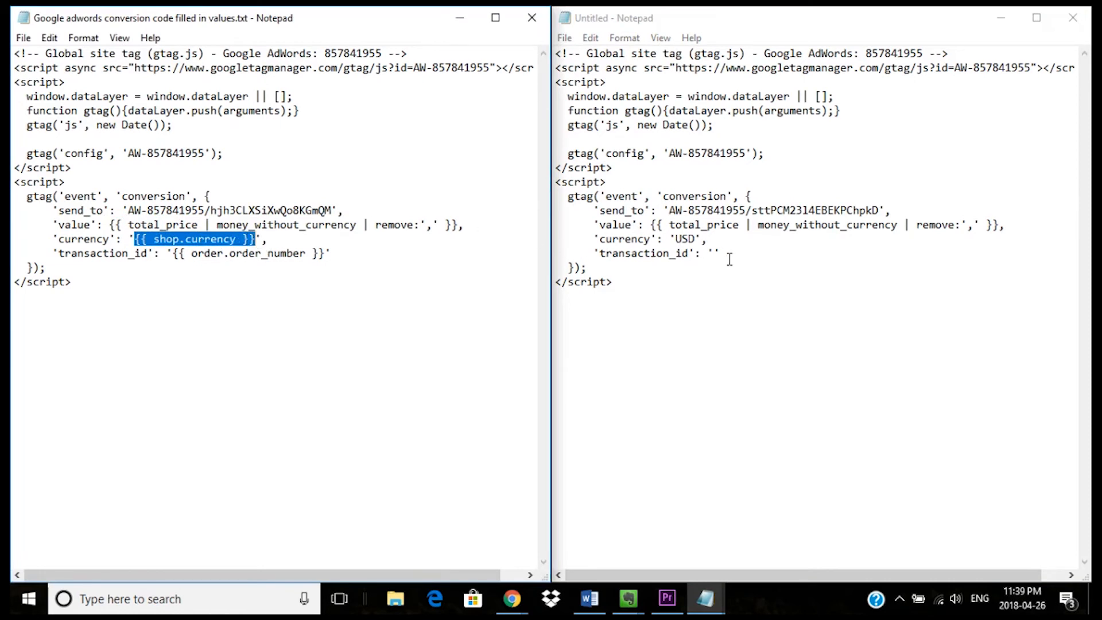
drag(676, 239, 696, 238)
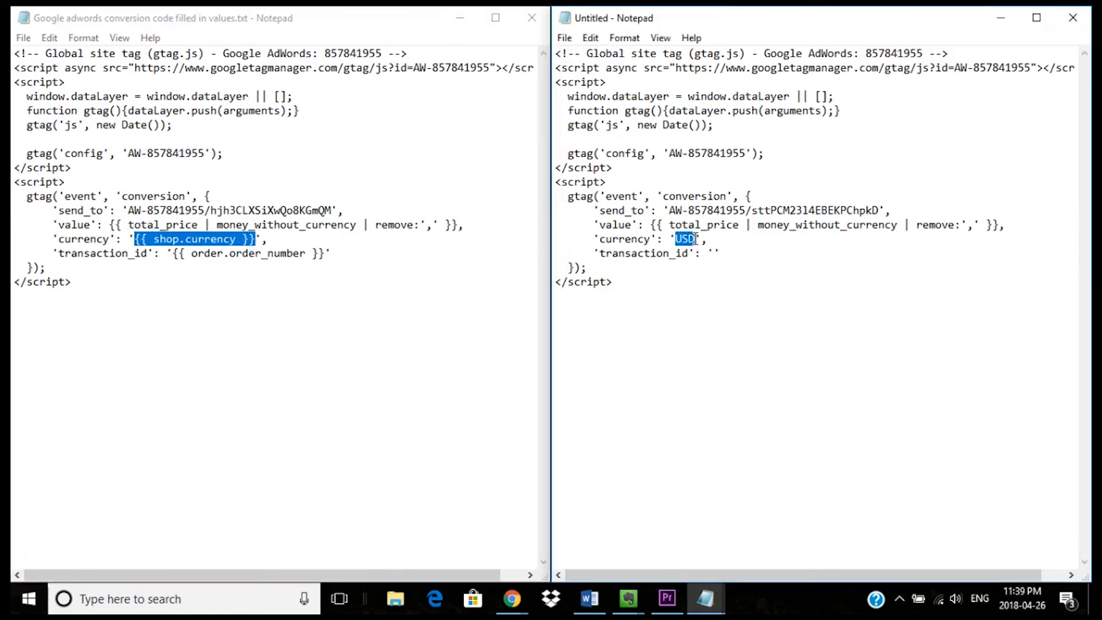
key(ctrl+v)
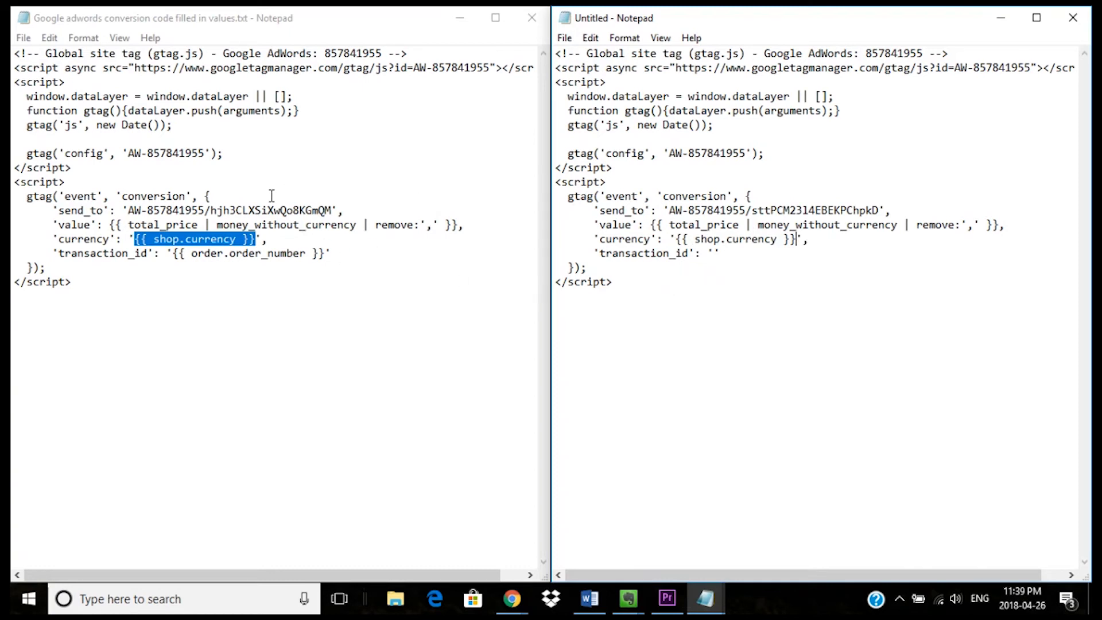
- Insert {{ order.order_number }}, copied from the filled-in file, between the empty transaction_id quotes in the untitled document
drag(172, 255, 325, 256)
key(ctrl+c)
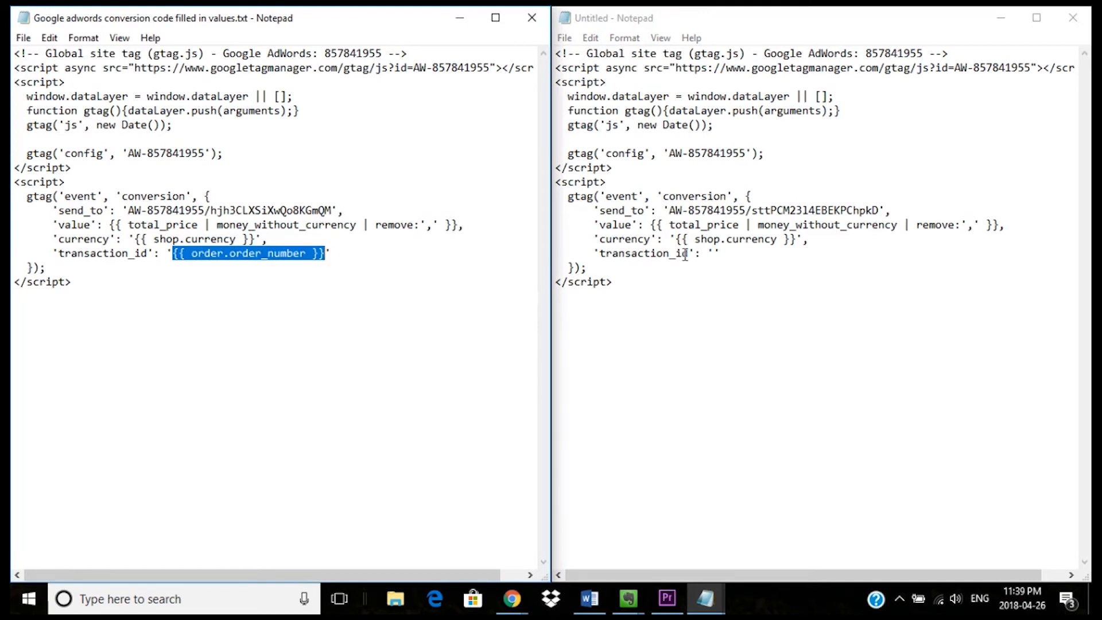
click(714, 252)
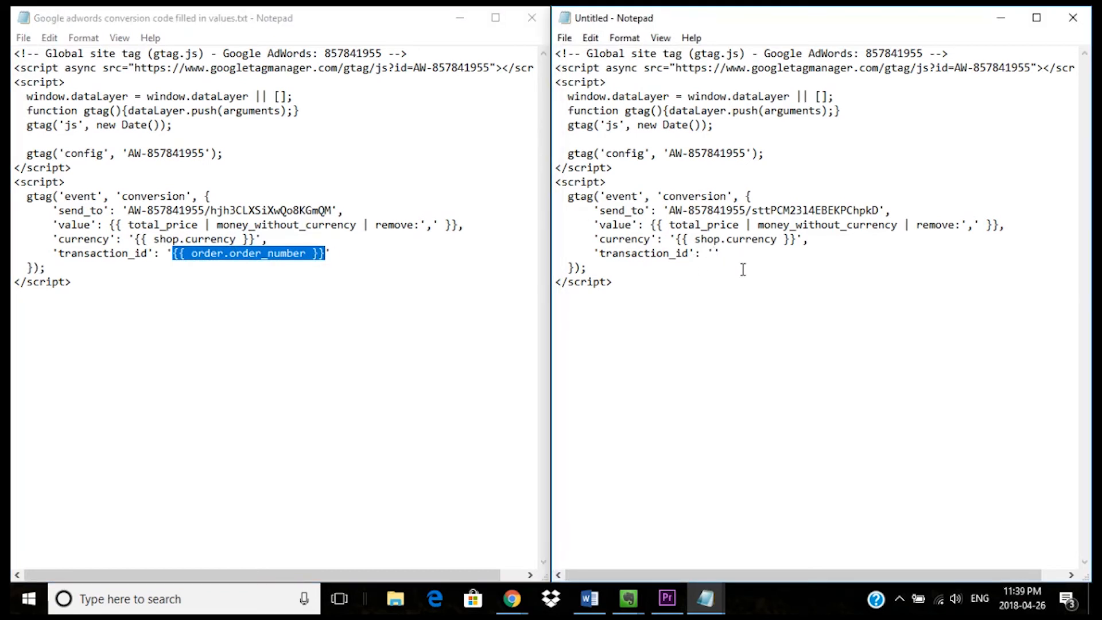
key(ctrl+v)
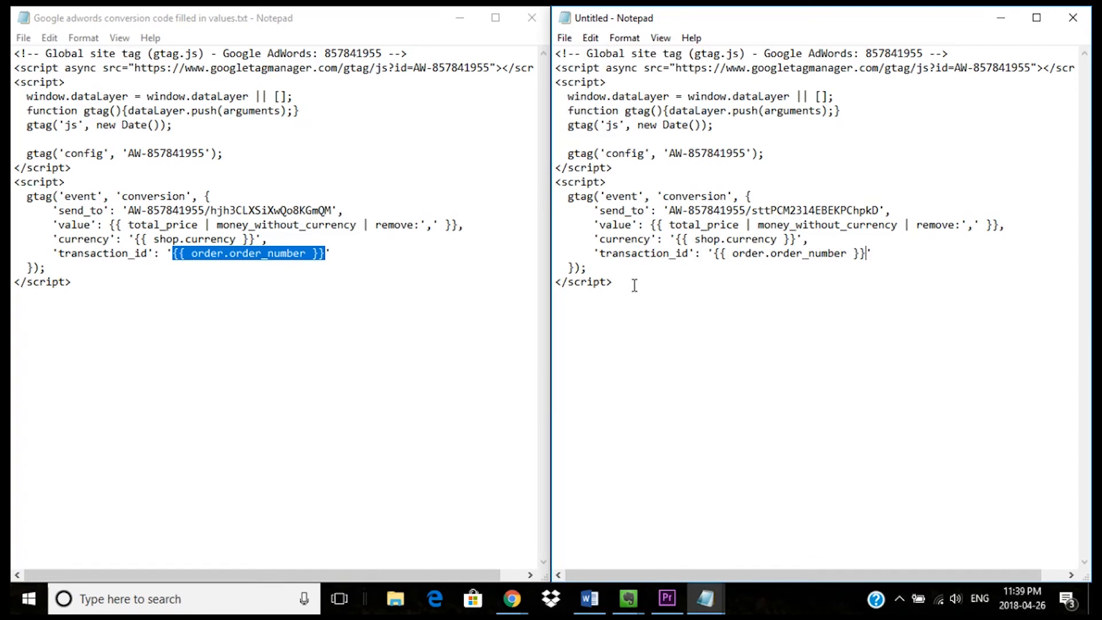
- Select all of the completed conversion code in the untitled document and switch to the Shopify store settings in Chrome
drag(634, 285, 554, 53)
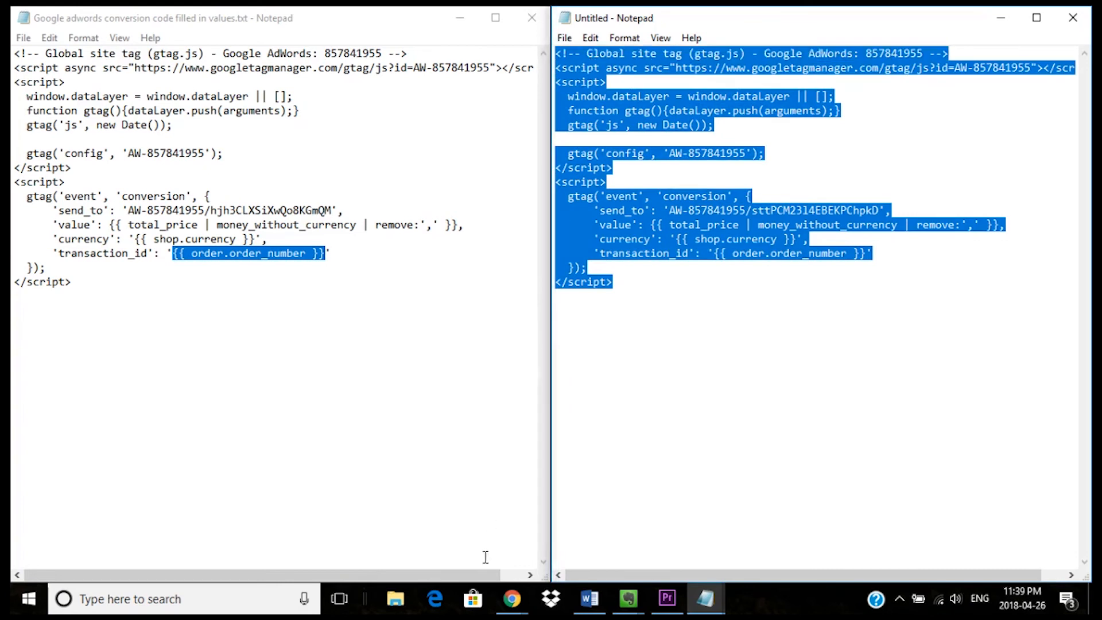
mouse_move(513, 609)
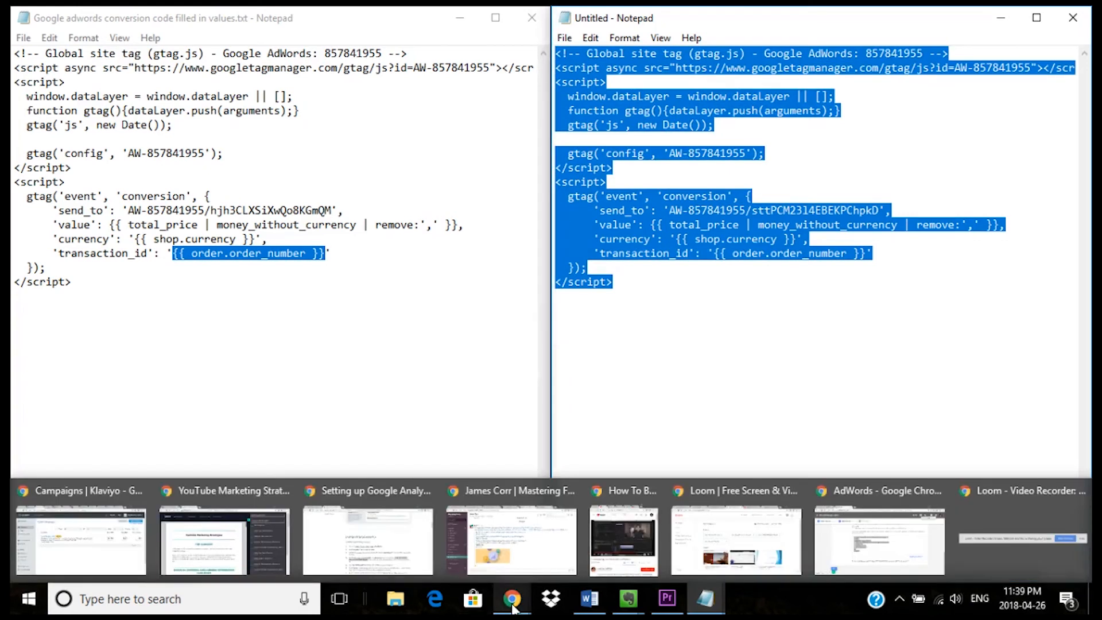
mouse_move(908, 525)
click(907, 524)
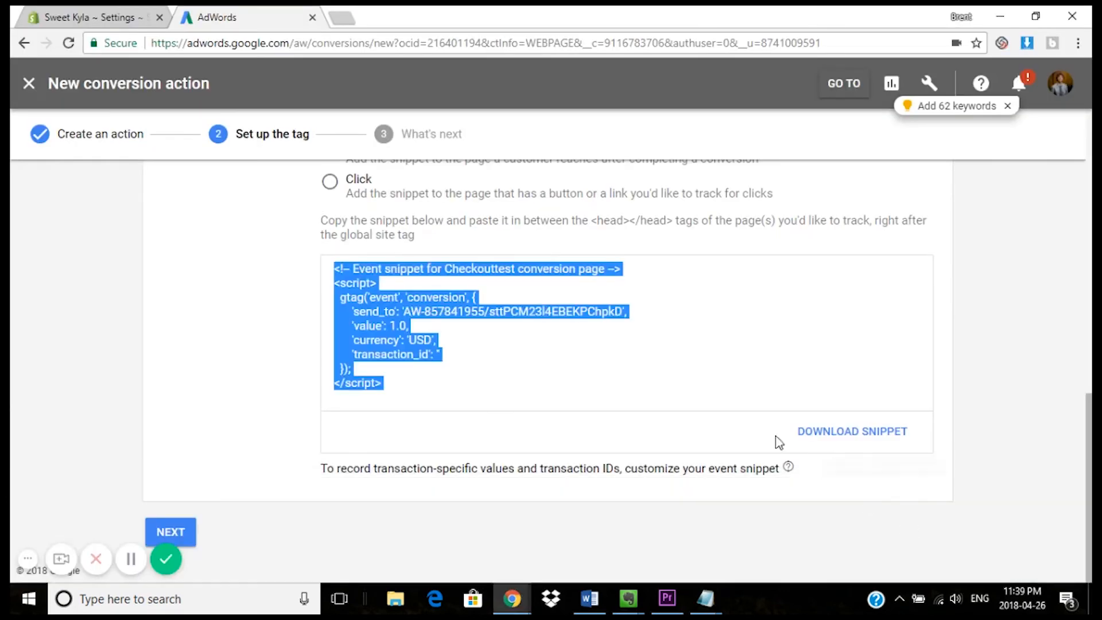
click(77, 11)
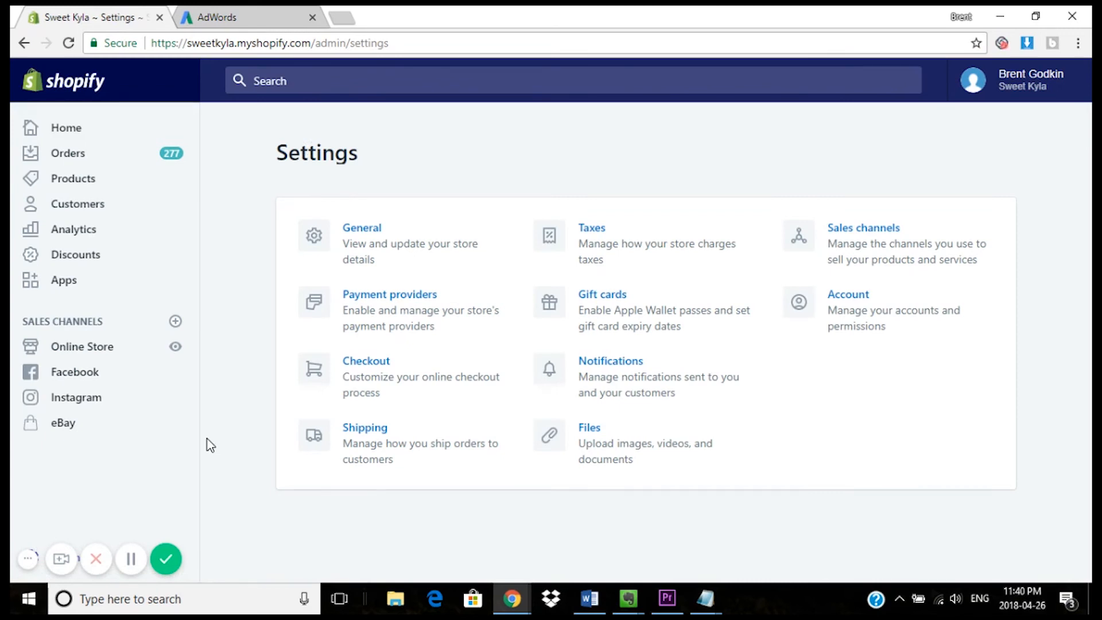
- Open the store's Checkout settings and go to the Additional scripts box under Order processing
click(374, 363)
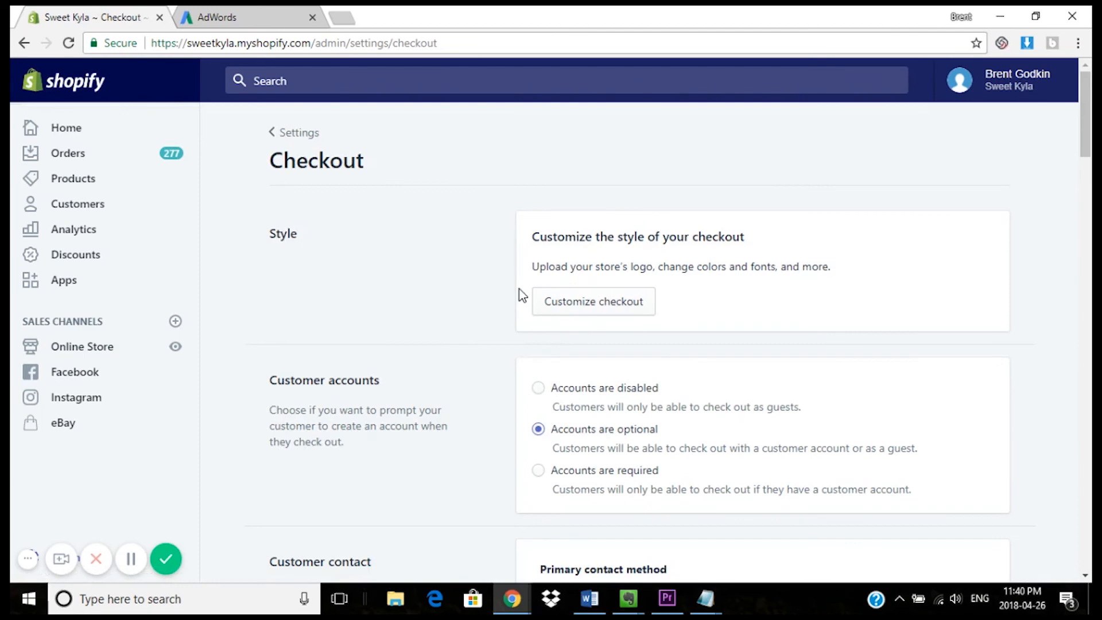
scroll(523, 295, down, 8)
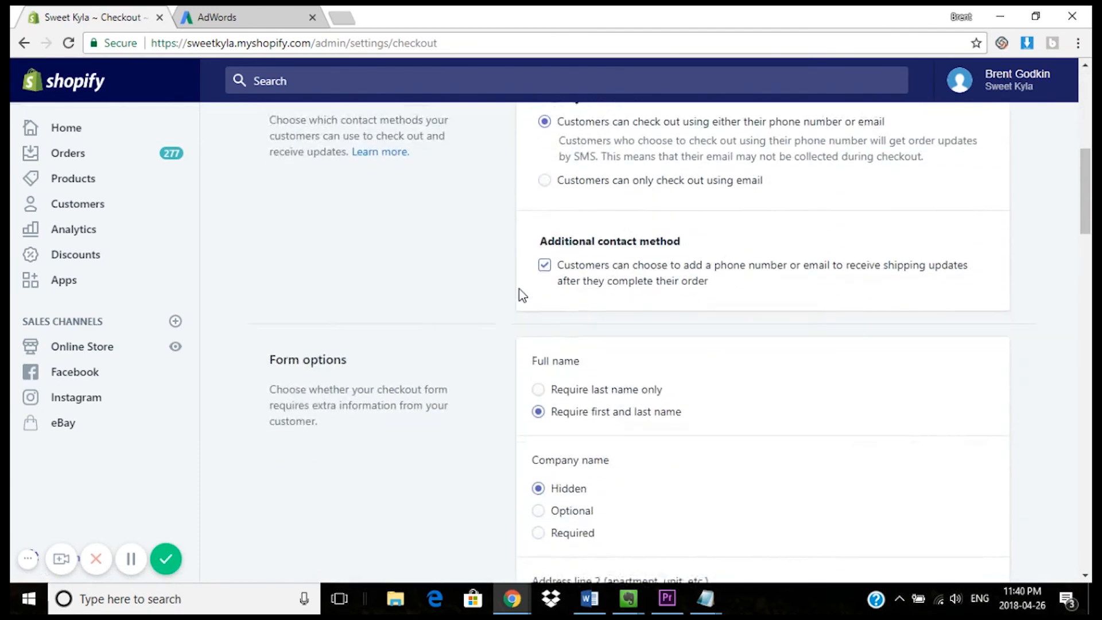
scroll(522, 296, down, 12)
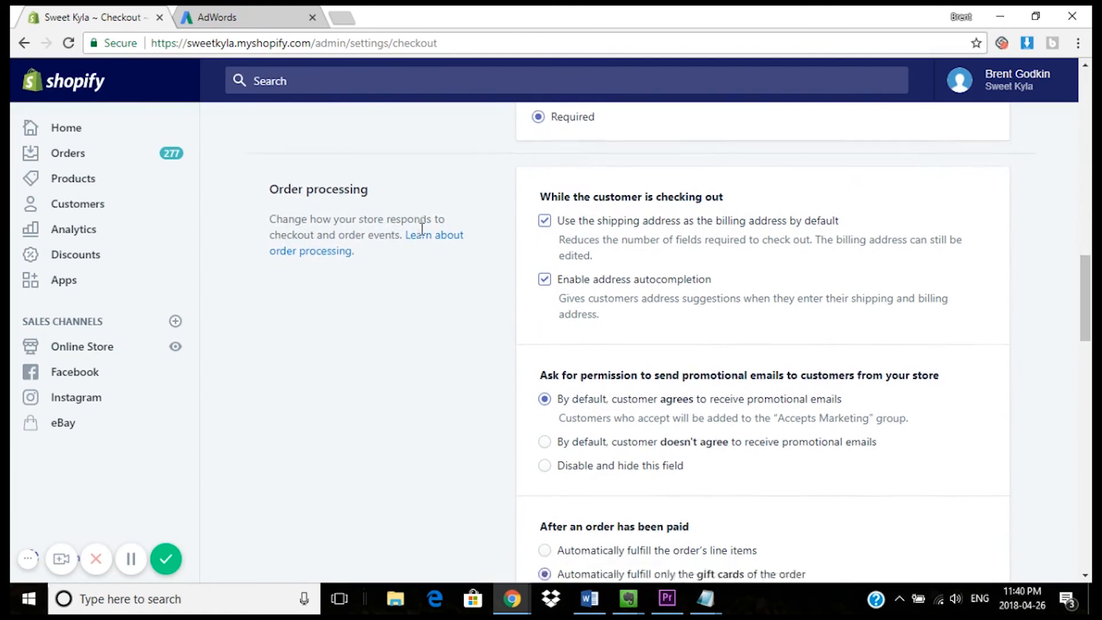
scroll(422, 229, down, 9)
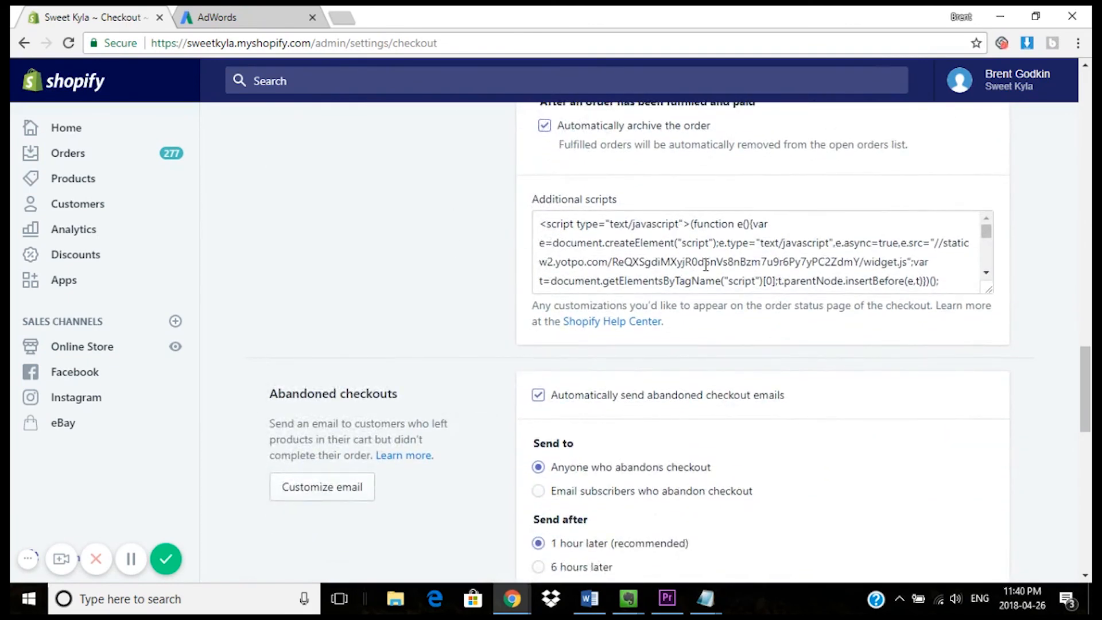
- Return to the untitled Notepad document that holds the completed conversion code
mouse_move(706, 599)
mouse_move(738, 571)
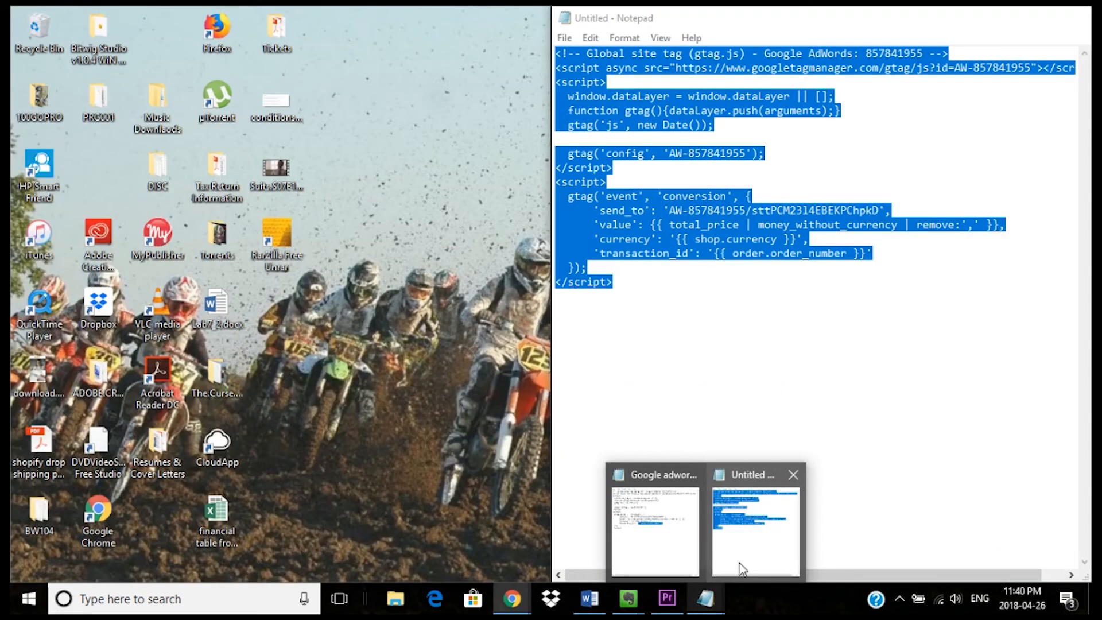